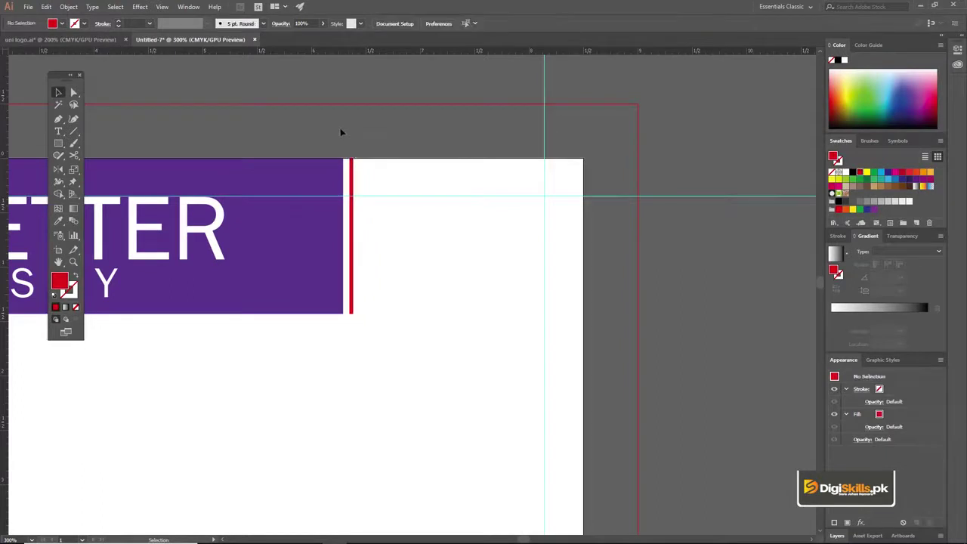
Step: Select the thin red stripe beside the purple banner and nudge it slightly closer to the banner's right edge
left_click(355, 222)
left_click(357, 224)
key("v")
left_click_drag(542, 358, 366, 209)
left_click(309, 222)
left_click_drag(313, 255, 310, 253)
key("Left")
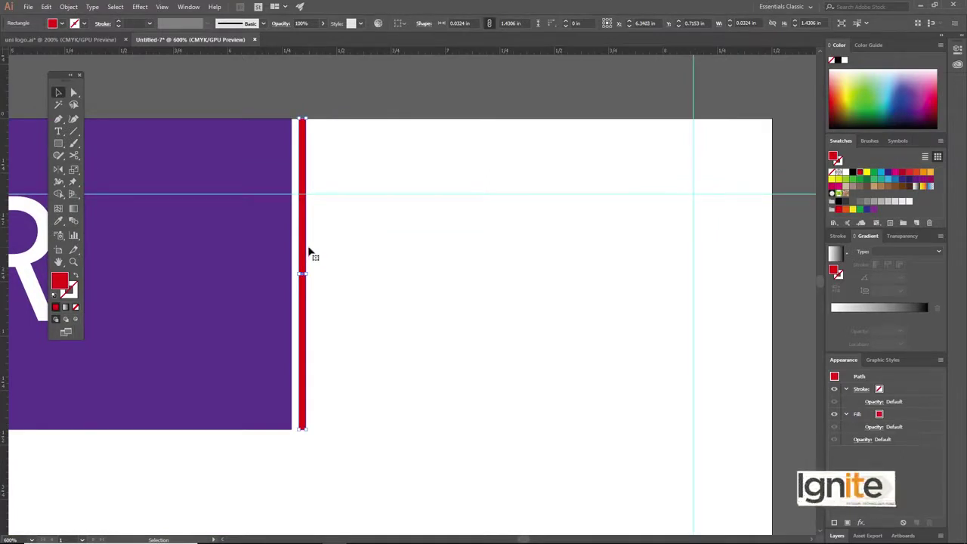
Step: Duplicate the red stripe fifteen times at even intervals of about 0.14 in, filling the header up to the page's right edge
key("alt+shift+Right")
key("alt+shift+Right")
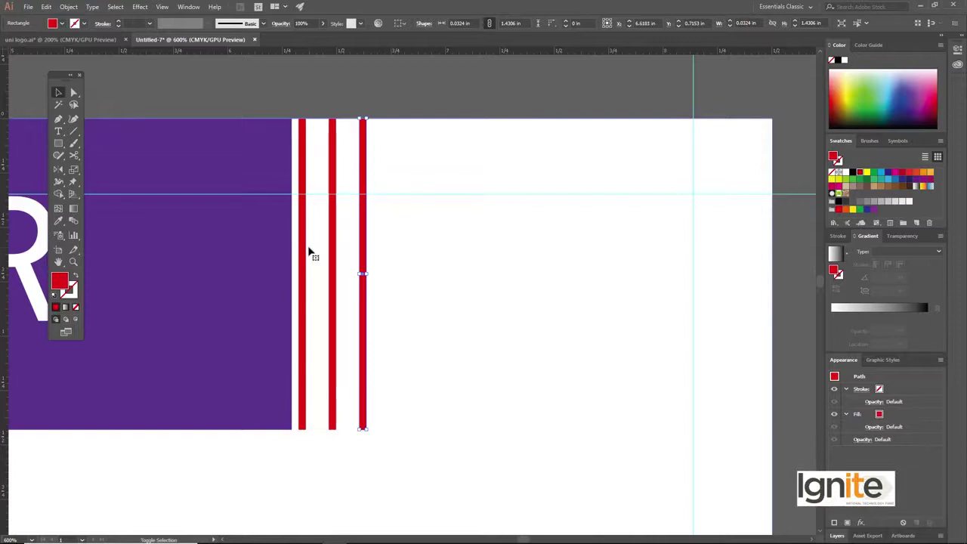
key("alt+shift+Right")
key("alt+shift+Right")
key("alt+shift+Right")
key("alt+shift+Right")
key("alt+shift+Right")
key("alt+shift+Right")
key("alt+shift+Right")
key("alt+shift+Right")
key("alt+shift+Right")
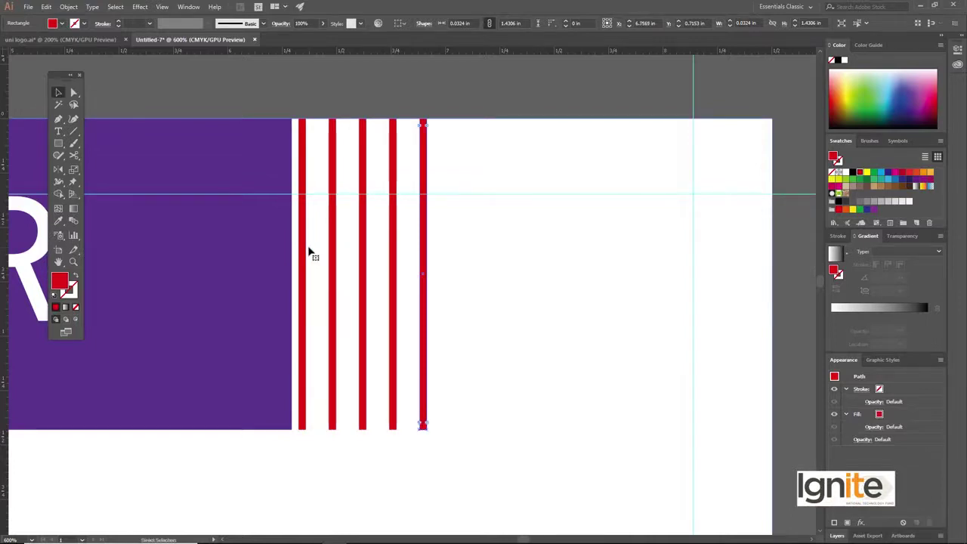
key("alt+shift+Right")
key("alt+shift+Right")
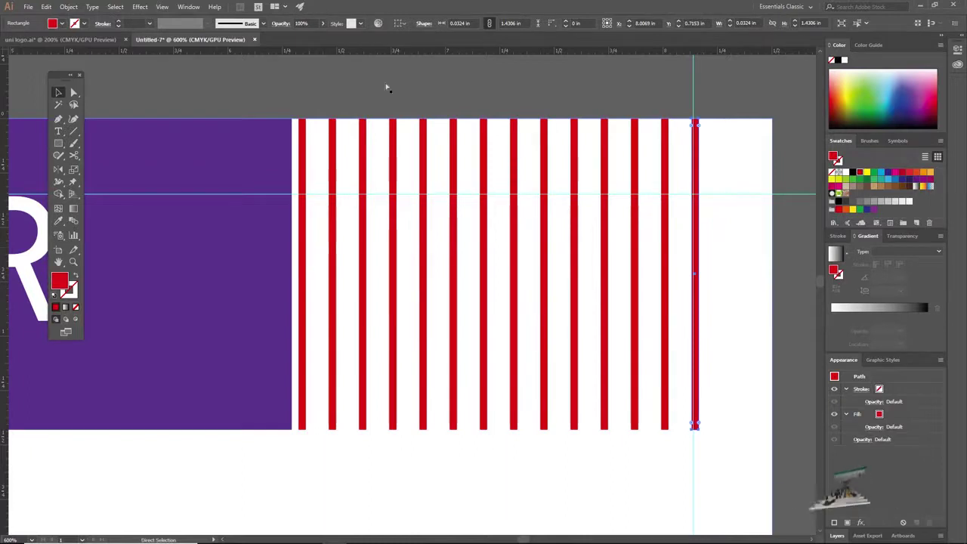
key("alt+shift+Right")
left_click(519, 108)
Step: Examine the row of red stripes between the purple banner and the page's right edge
scroll(453, 312, "right", 2)
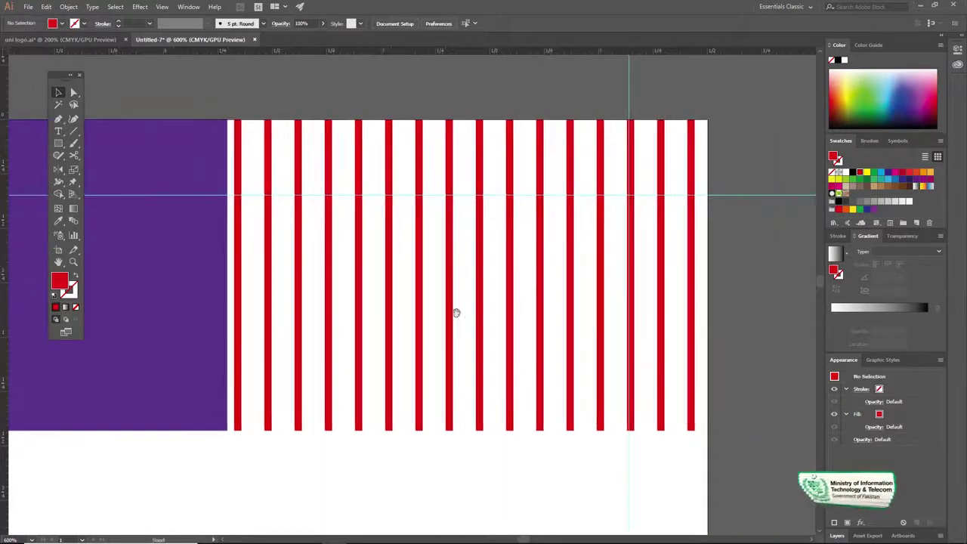
key("z")
left_click(439, 355, "alt")
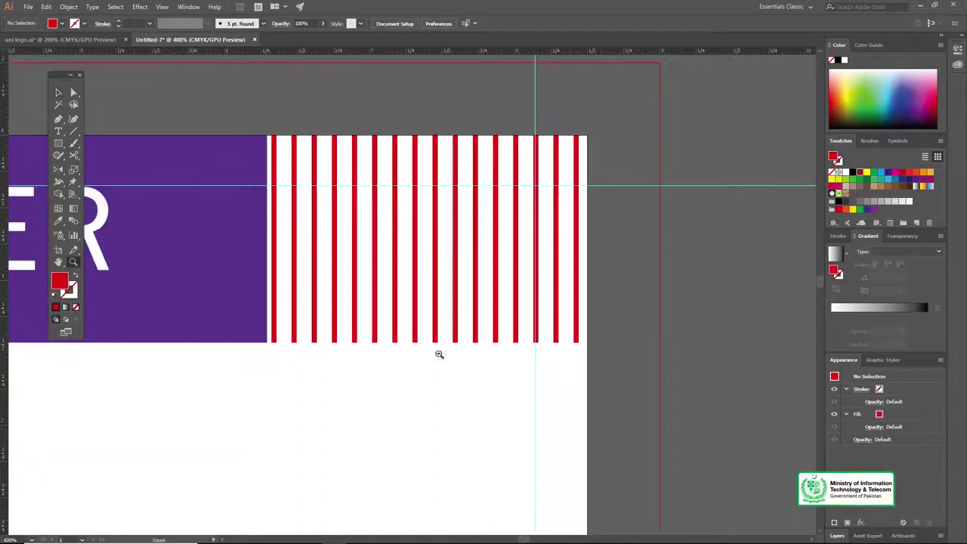
key("v")
left_click_drag(429, 287, 473, 285)
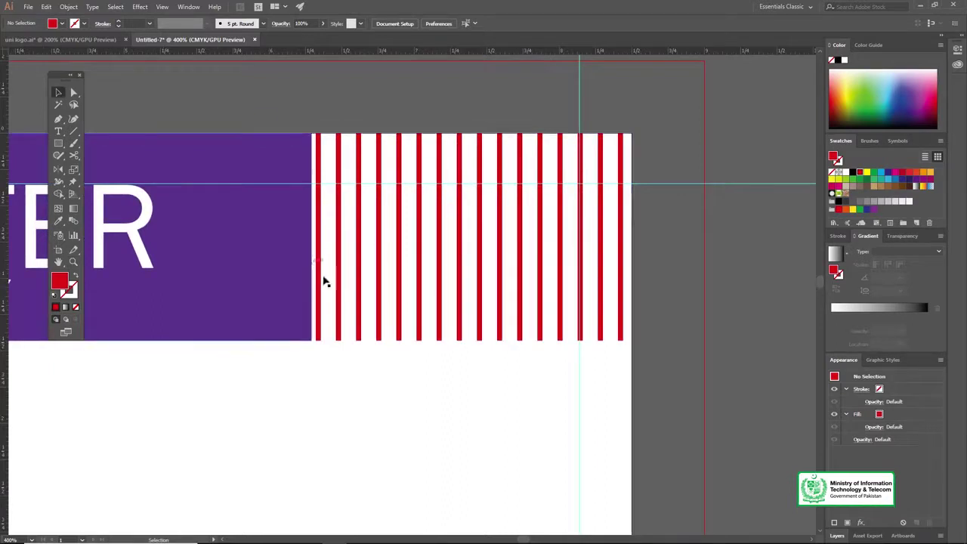
key("z")
left_click(392, 304, "alt")
key("v")
left_click_drag(443, 274, 444, 244)
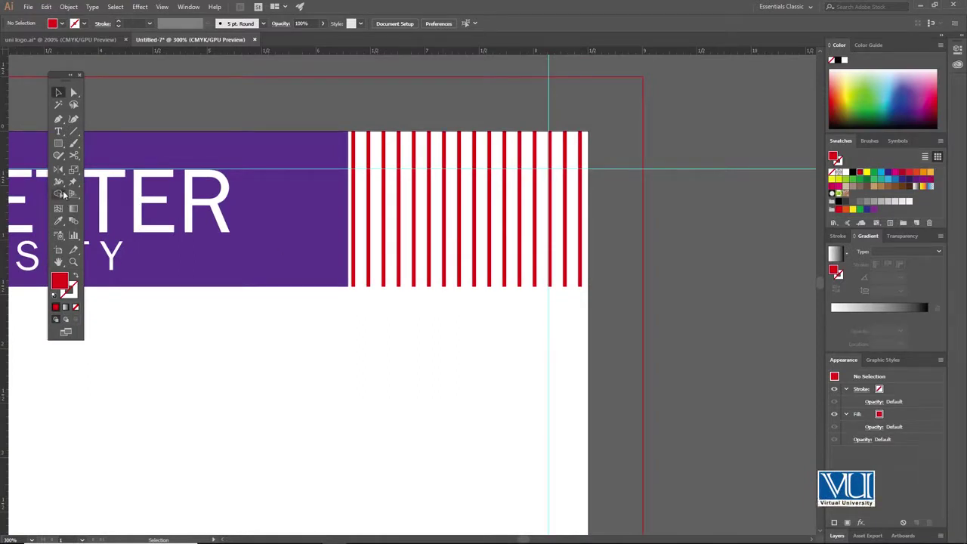
left_click(425, 266)
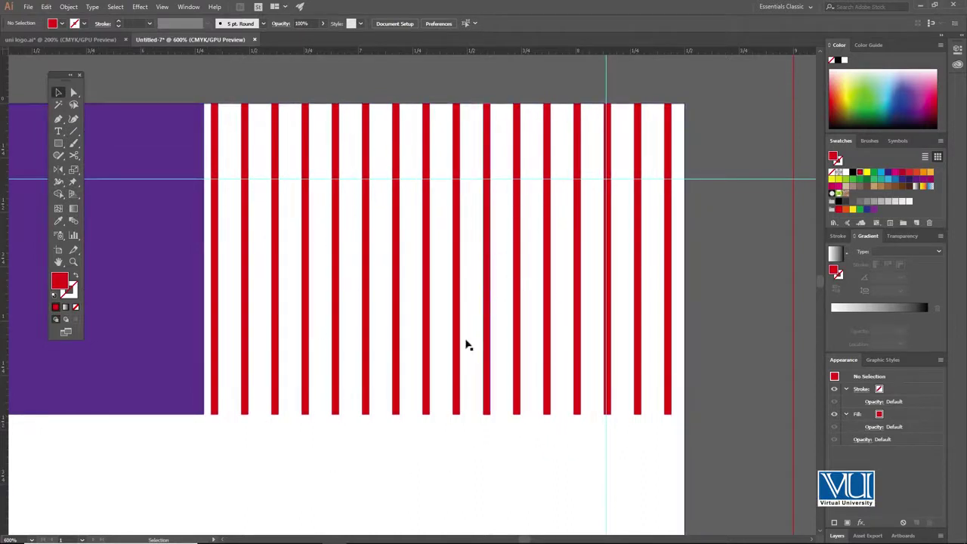
left_click_drag(395, 299, 397, 280)
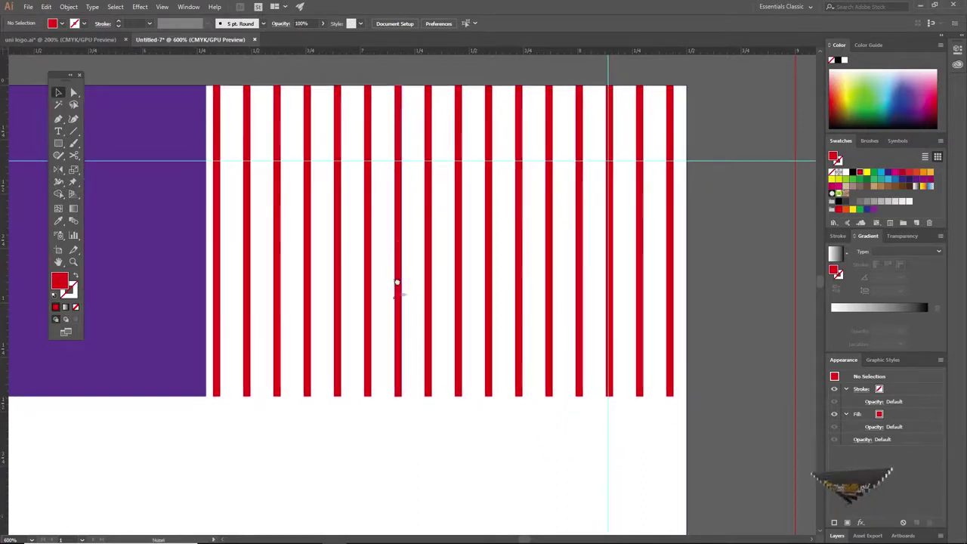
Step: Shorten the second red stripe by raising its lower end, keeping the first stripe at full height
left_click(217, 391)
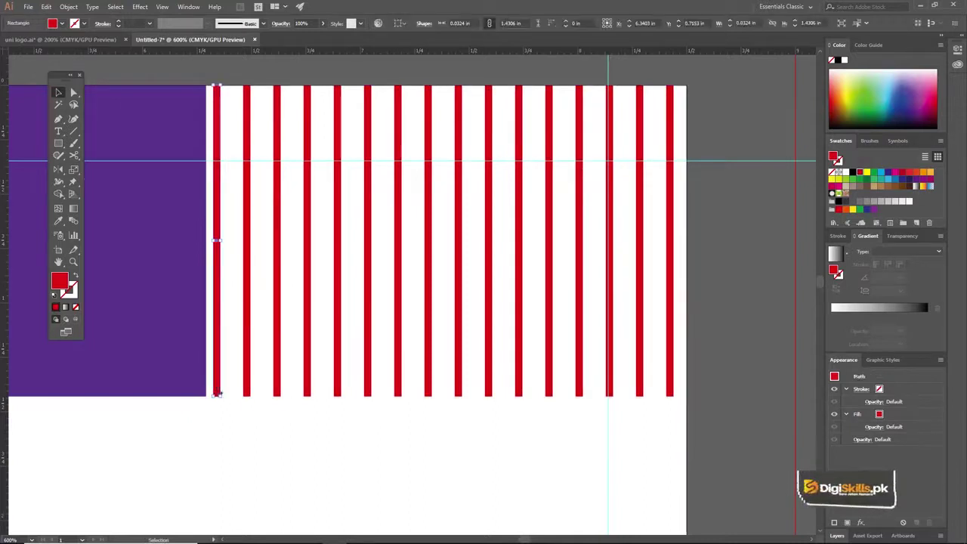
left_click(246, 391)
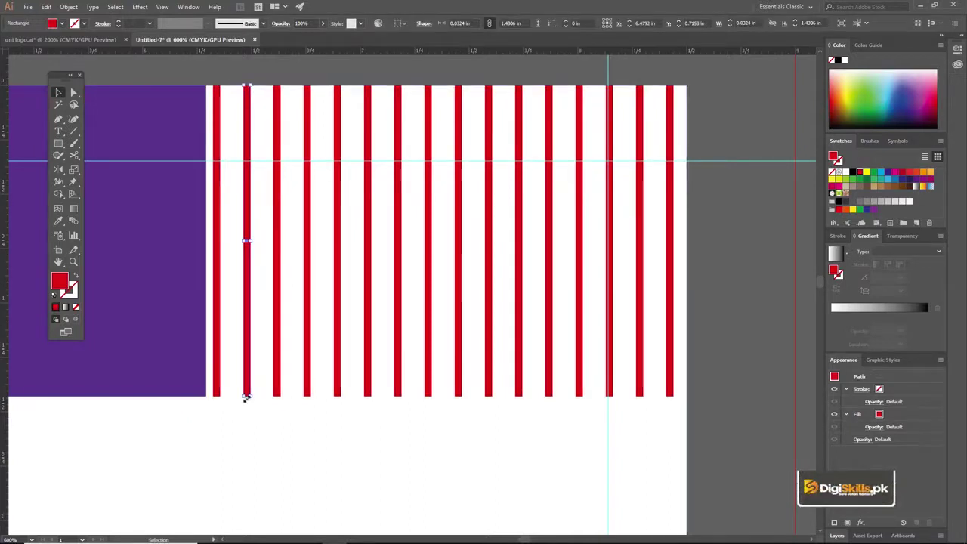
key("z")
left_click(252, 409)
left_click(364, 260)
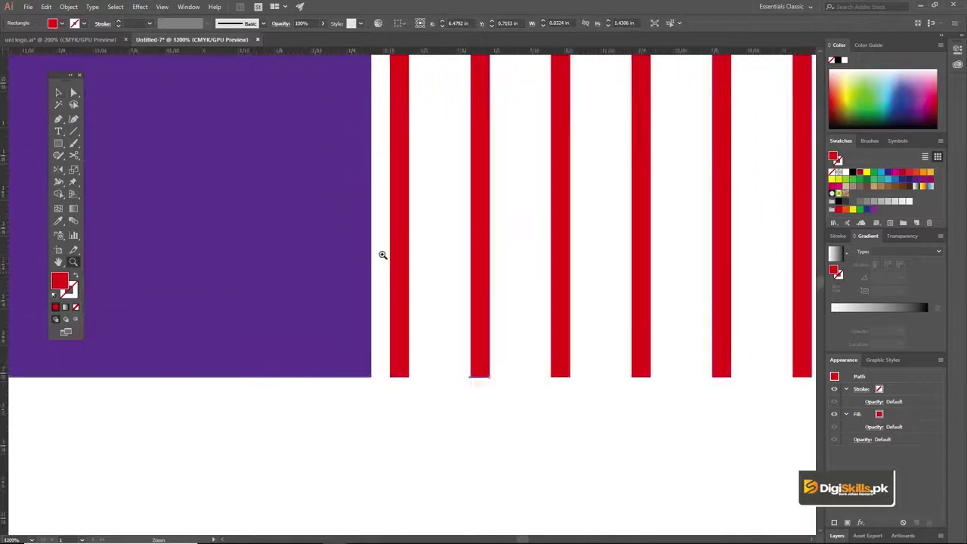
key("v")
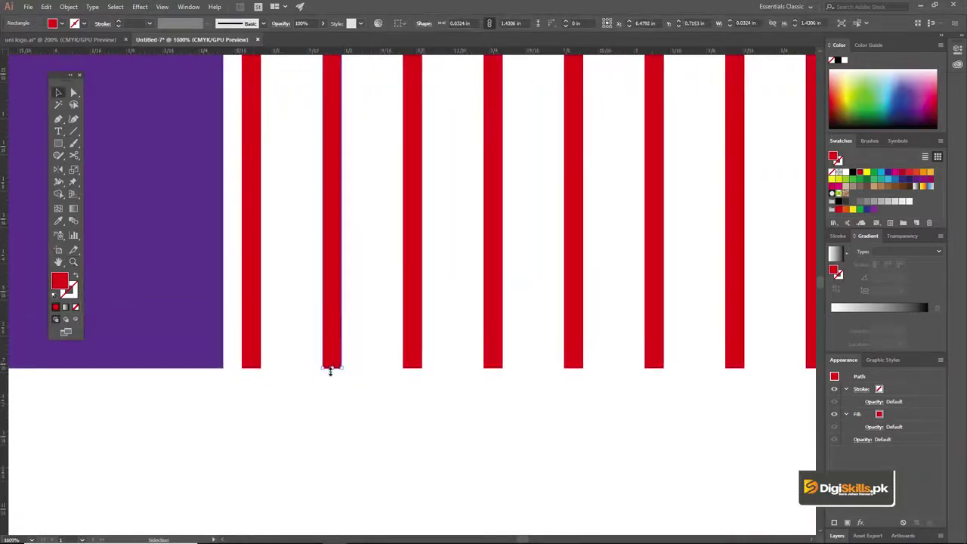
left_click_drag(331, 370, 330, 312)
left_click_drag(330, 277, 329, 277)
Step: Shorten the third red stripe from below to about 1.08 in tall
key("space")
left_click_drag(391, 257, 346, 392)
left_click(365, 369)
left_click_drag(366, 502, 367, 302)
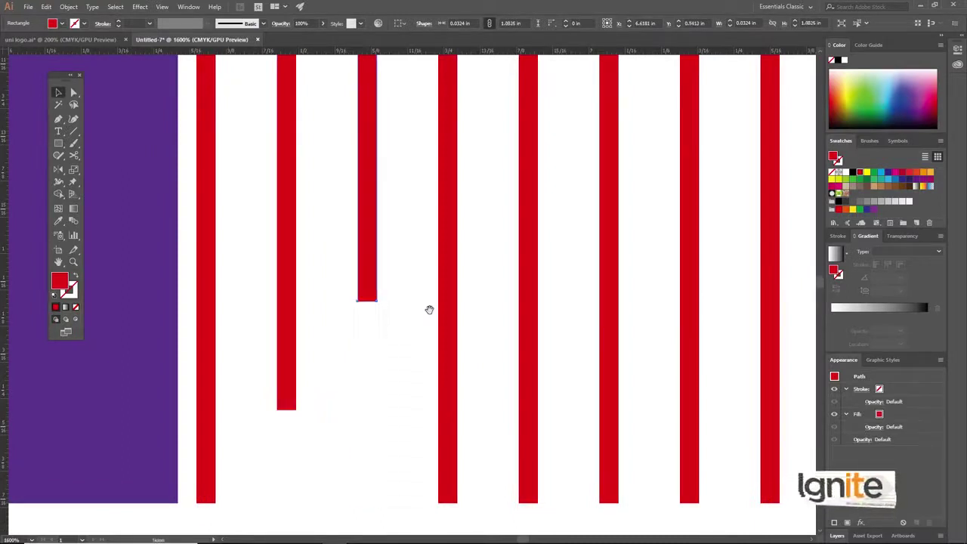
Step: Shorten the fourth red stripe to about 0.9 in and the fifth to about 0.69 in tall, raising their lower ends
scroll(430, 309, "right", 2)
left_click(388, 331)
left_click_drag(387, 496, 388, 242)
left_click_drag(383, 189, 382, 189)
scroll(386, 242, "right", 3)
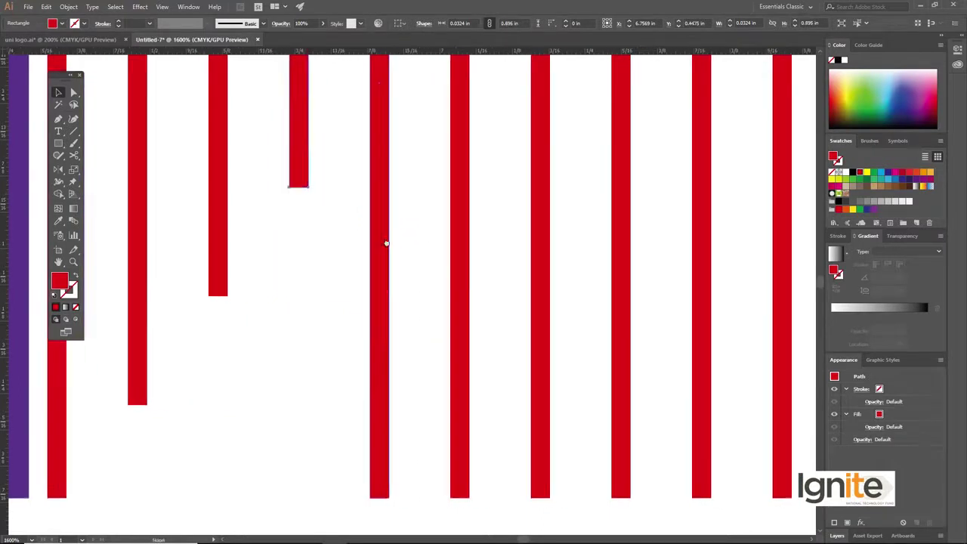
left_click_drag(380, 498, 395, 68)
Step: Continue the stepped pattern by shortening the sixth red stripe, and shorten the seventh to about 0.21 in tall
left_click_drag(423, 130, 403, 171)
left_click(400, 229, "ctrl+alt")
left_click(421, 270, "ctrl+alt")
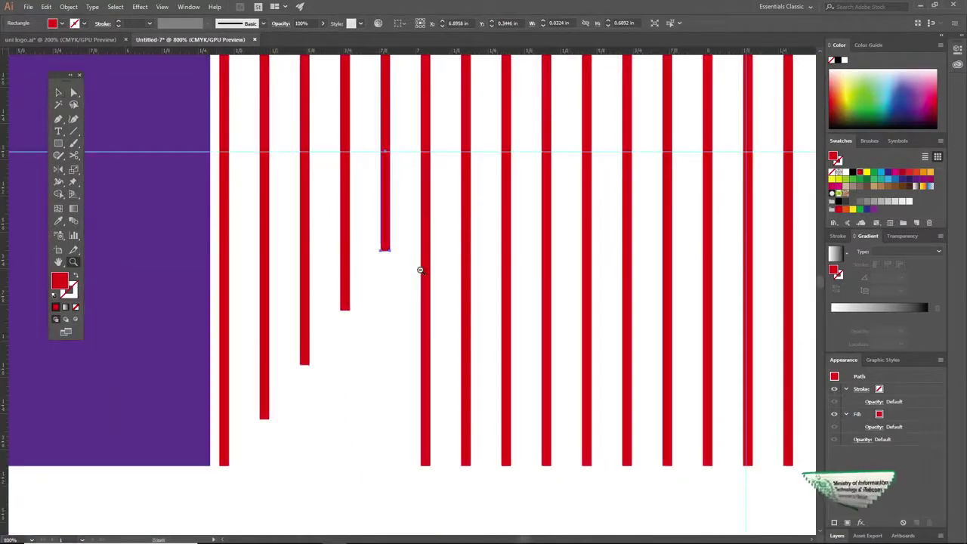
key("ctrl+equal")
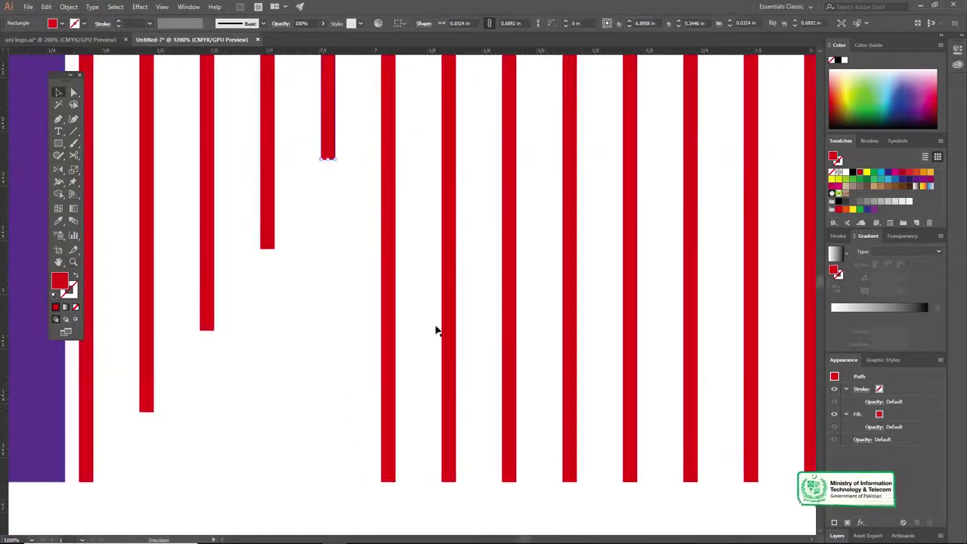
scroll(430, 335, "left", 1)
left_click_drag(426, 485, 426, 196)
left_click_drag(428, 462, 444, 55)
left_click_drag(453, 136, 425, 402)
left_click_drag(397, 321, 389, 142)
left_click(425, 374, "ctrl+alt")
left_click(424, 339)
left_click(425, 357, "ctrl")
left_click(421, 355, "ctrl")
left_click_drag(388, 144, 364, 149)
Step: Delete the nine remaining full-height red stripes to the right of the seven graduated ones
scroll(443, 313, "down", 3)
left_click_drag(443, 313, 473, 230)
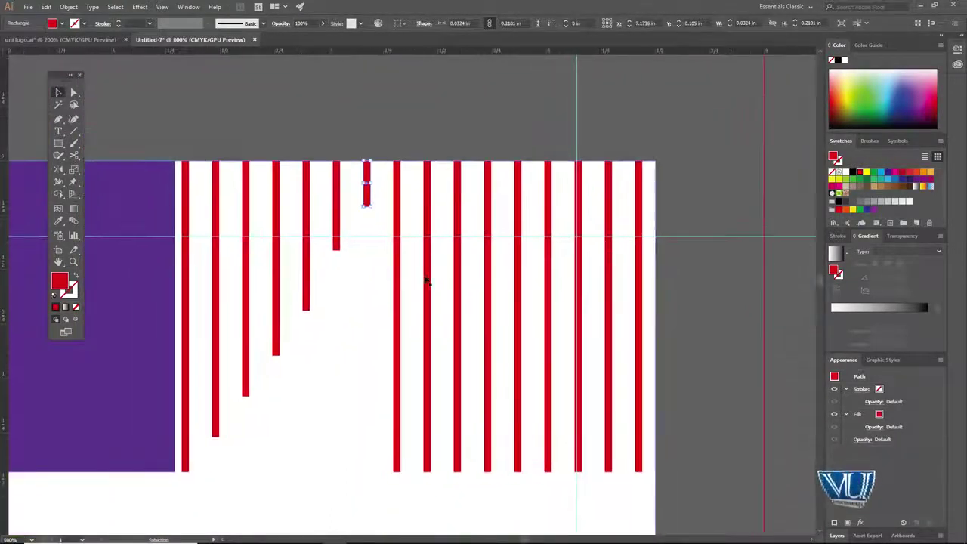
left_click(397, 287)
left_click(428, 287, "shift")
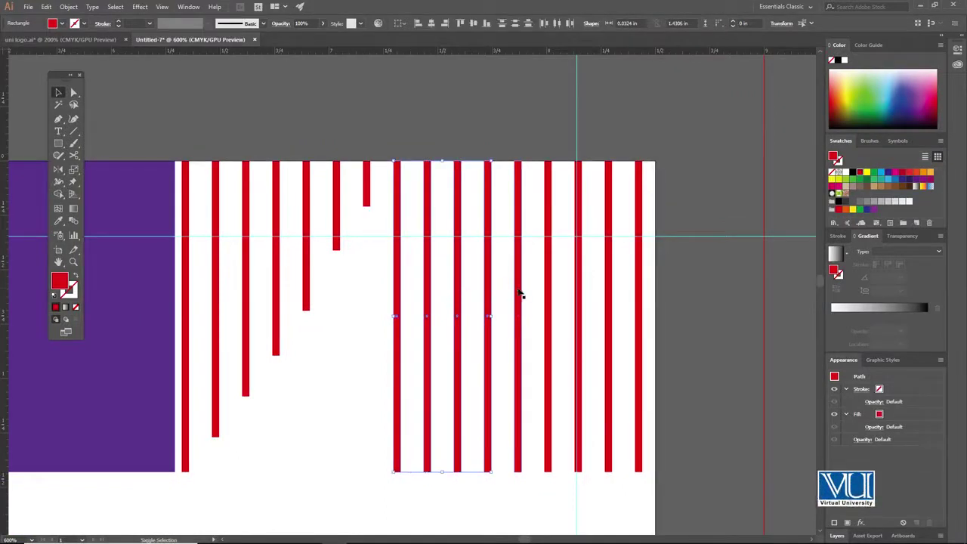
left_click(580, 293, "shift")
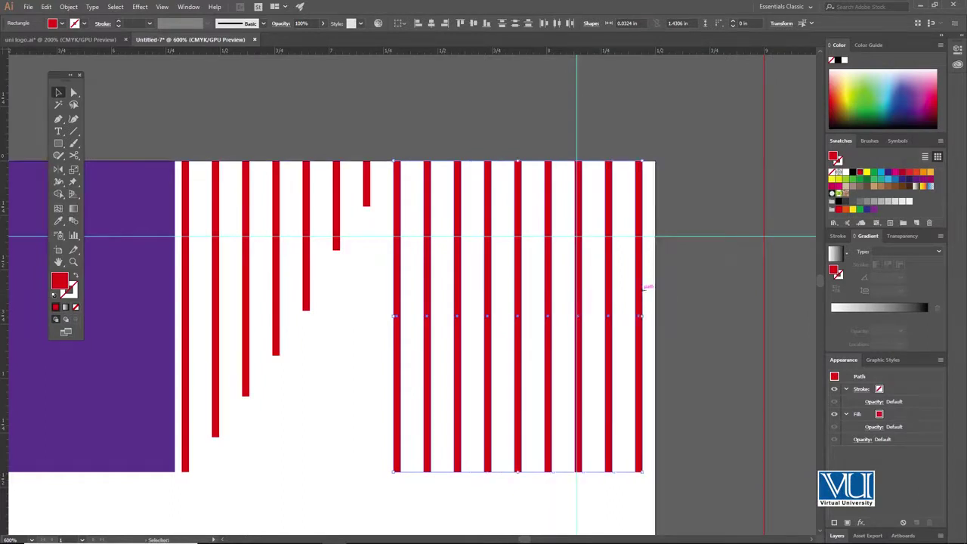
key("Delete")
Step: Group the seven graduated red stripes and widen the group to about 1.06 in
left_click(367, 192)
left_click(336, 193, "shift")
left_click(306, 195, "shift")
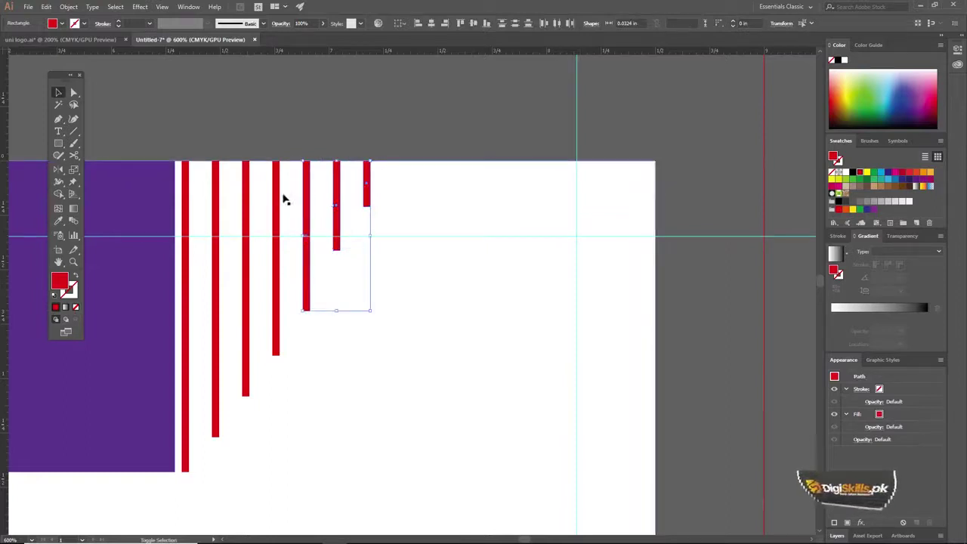
left_click(276, 195, "shift")
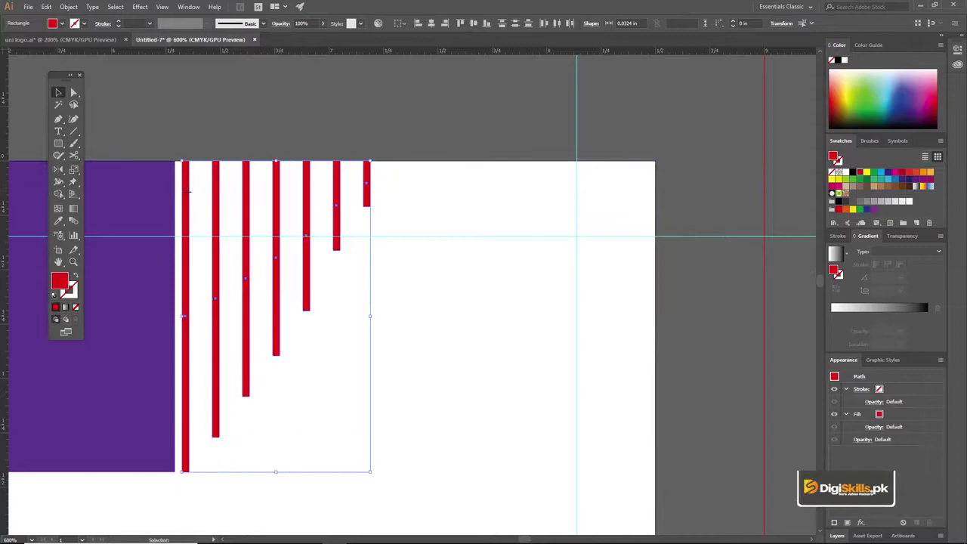
key("ctrl+g")
left_click_drag(374, 314, 413, 309)
Step: Duplicate the stripe group to its right and align the copy with the page's top and right edges
left_click_drag(371, 227, 609, 231)
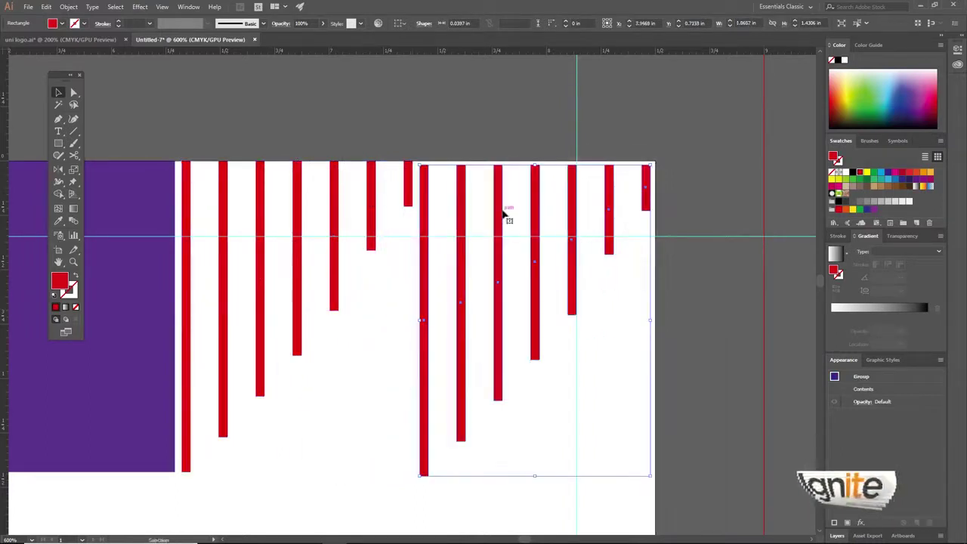
key("Right")
key("Right")
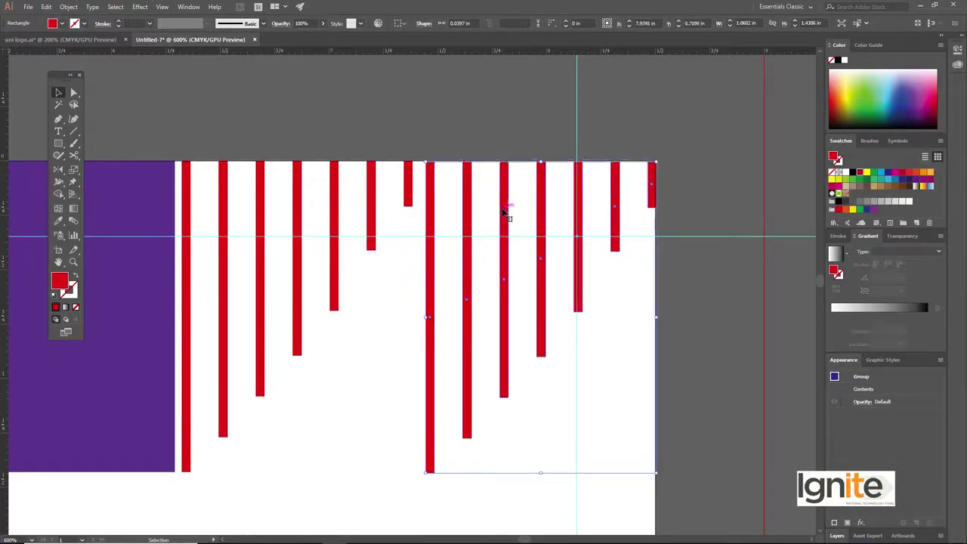
Step: Reflect the copied stripe group across the vertical axis so both groups form an arch
right_click(503, 213)
mouse_move(545, 306)
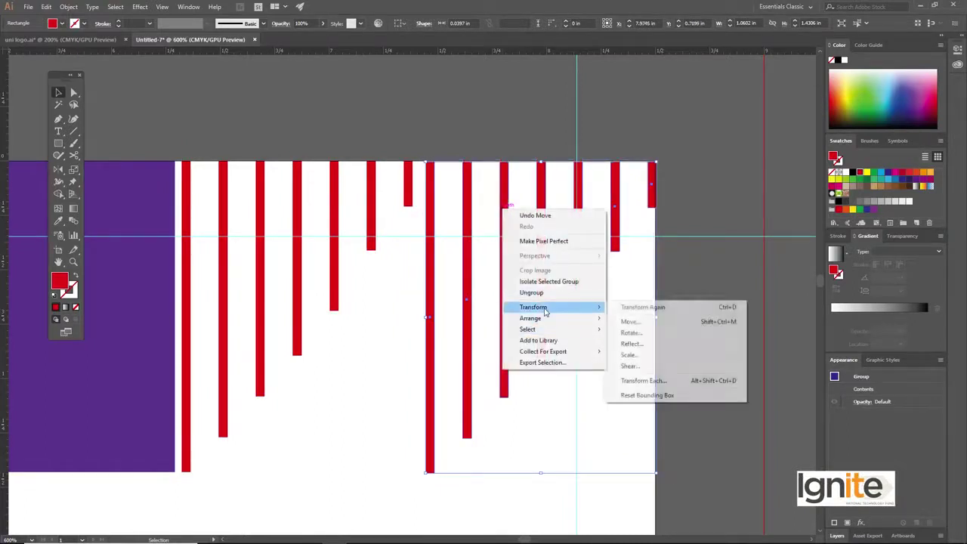
left_click(632, 343)
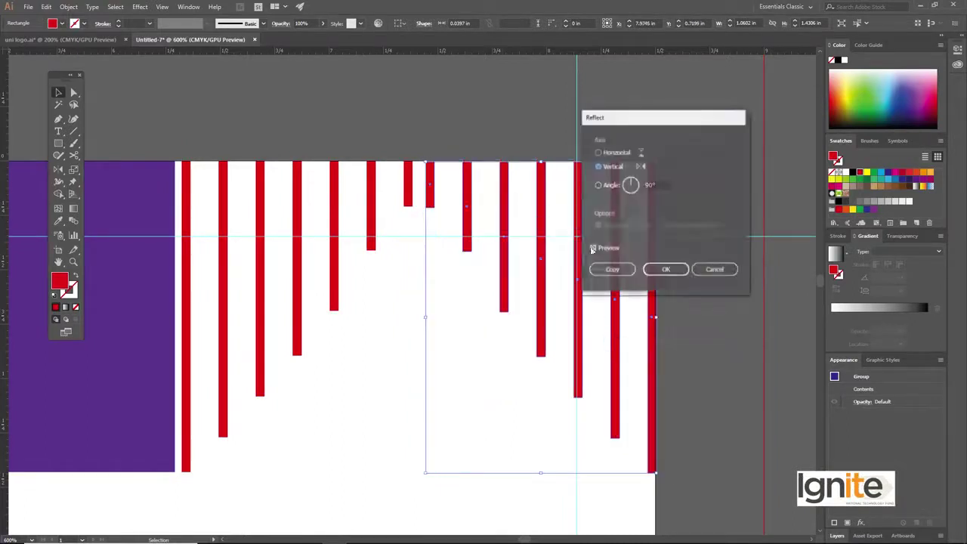
left_click(667, 274)
left_click(422, 132)
Step: Copy the grouped ABCUniversity logo from uni logo.ai and paste it into the newsletter document Untitled-7
key("z")
left_click(397, 349, "alt")
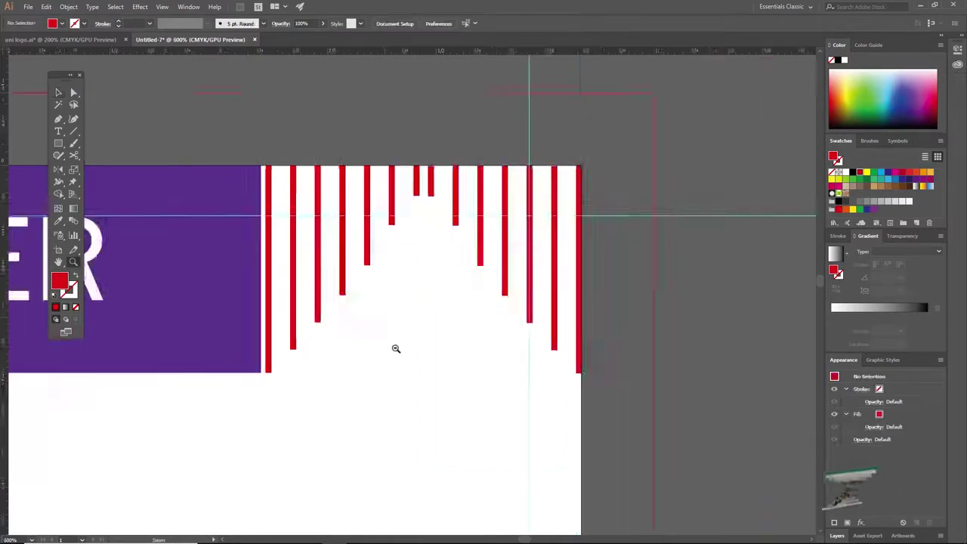
left_click(397, 349, "alt")
left_click(369, 260, "alt")
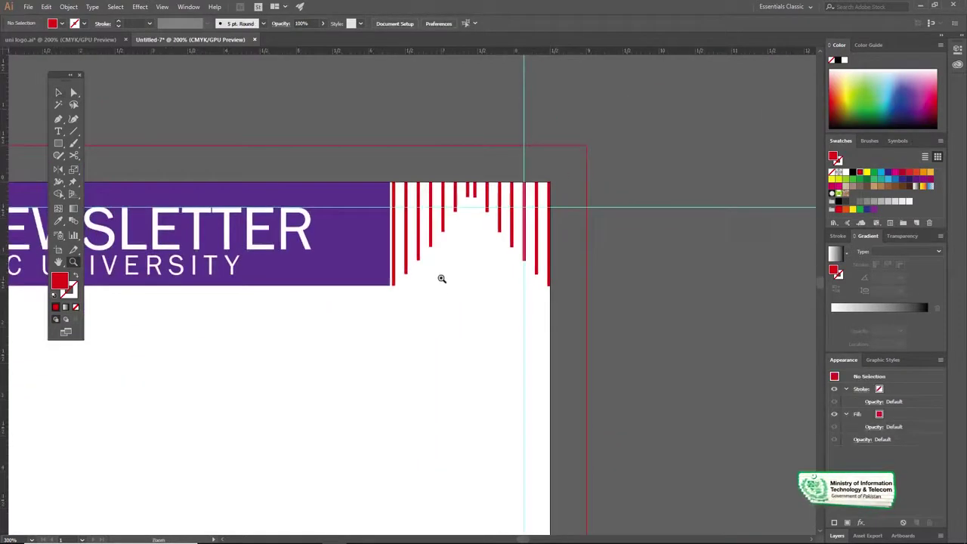
left_click_drag(237, 172, 267, 144)
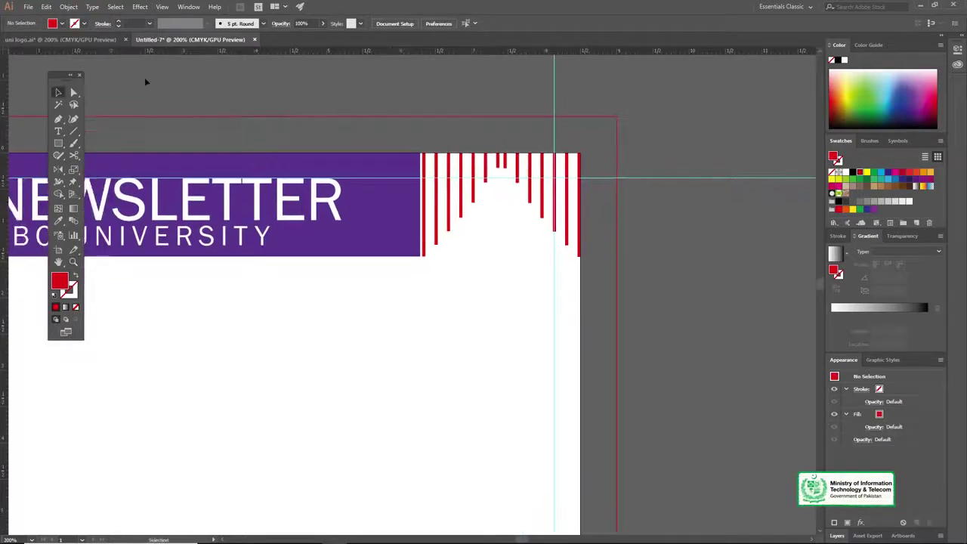
left_click(110, 40)
key("v")
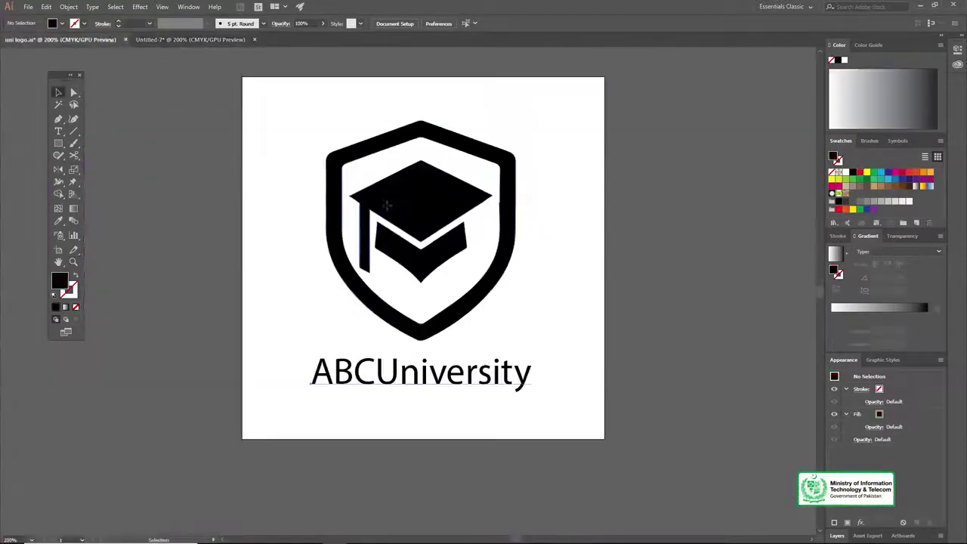
left_click(384, 281)
key("ctrl+c")
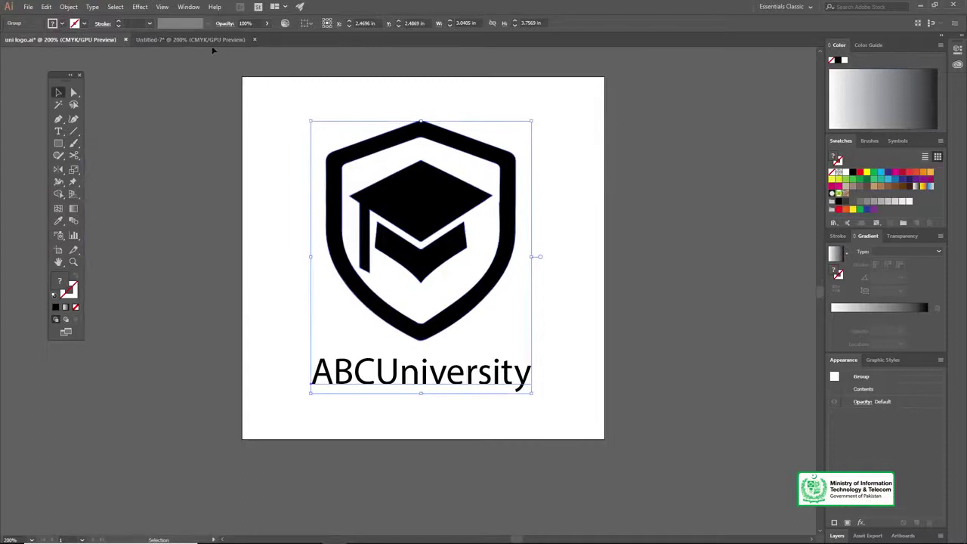
left_click(193, 39)
key("ctrl+v")
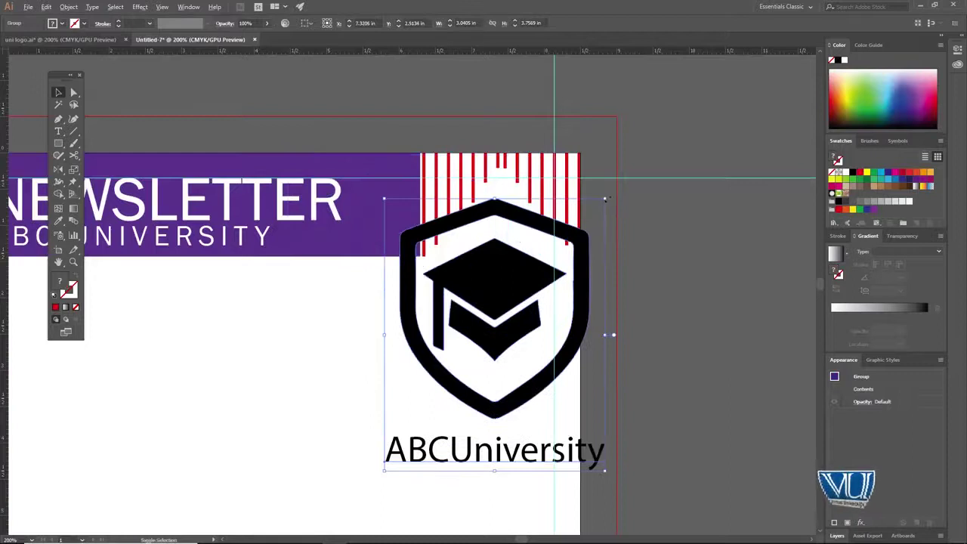
Step: Scale the pasted logo down to about 1.46 in wide beneath the stripe arch, with its right edge near the vertical guide
left_click_drag(607, 201, 527, 231)
key("z")
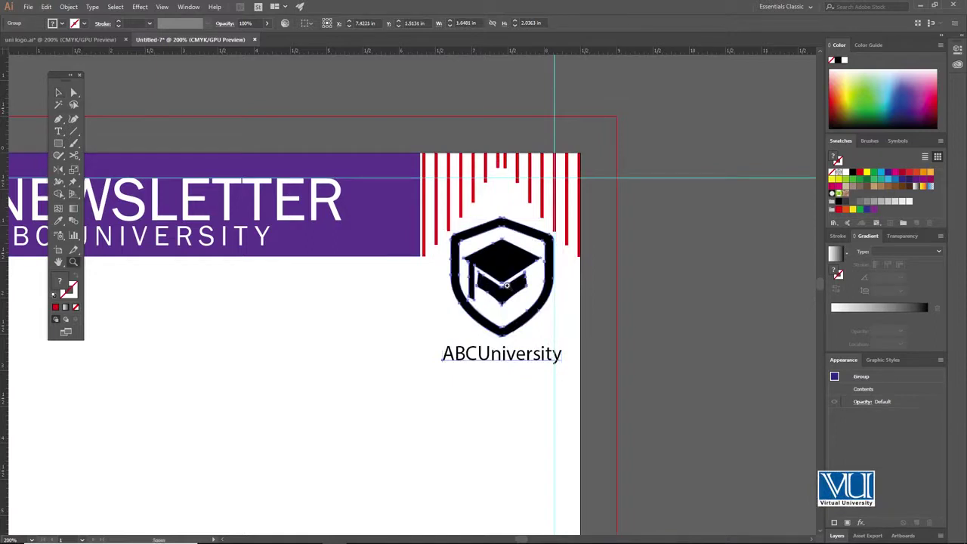
left_click(487, 295, "alt")
left_click(414, 299)
left_click(423, 291)
left_click_drag(452, 221, 486, 263)
key("v")
left_click_drag(542, 434, 532, 422)
Step: Nudge the logo upward into the open space beneath the red stripe arch
key("Up")
key("Up")
key("Up")
key("Up")
key("Up")
key("Up")
key("Up")
key("Up")
key("Up")
key("Up")
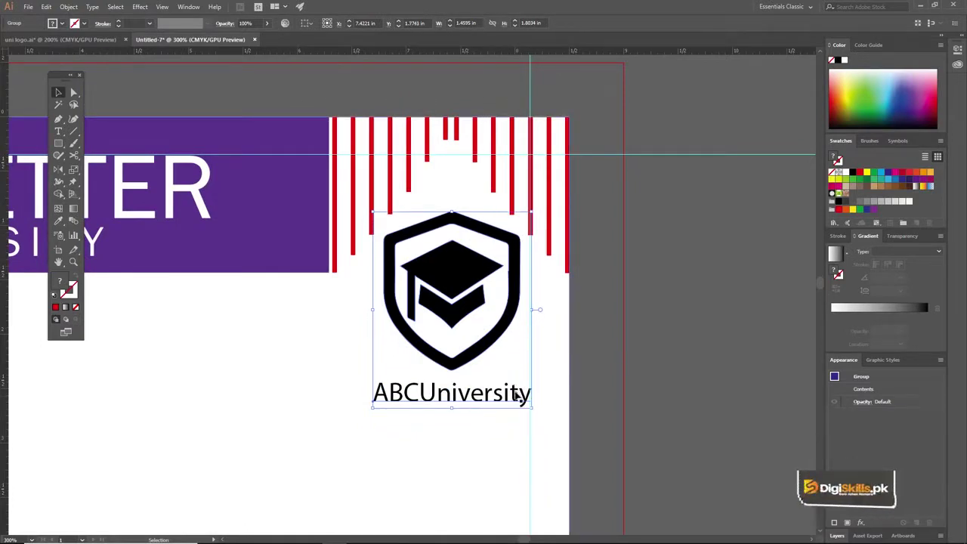
Step: Nudge the logo left to the vertical guide, then scale it down to about 0.86 in wide inside the red stripe arch
key("Left")
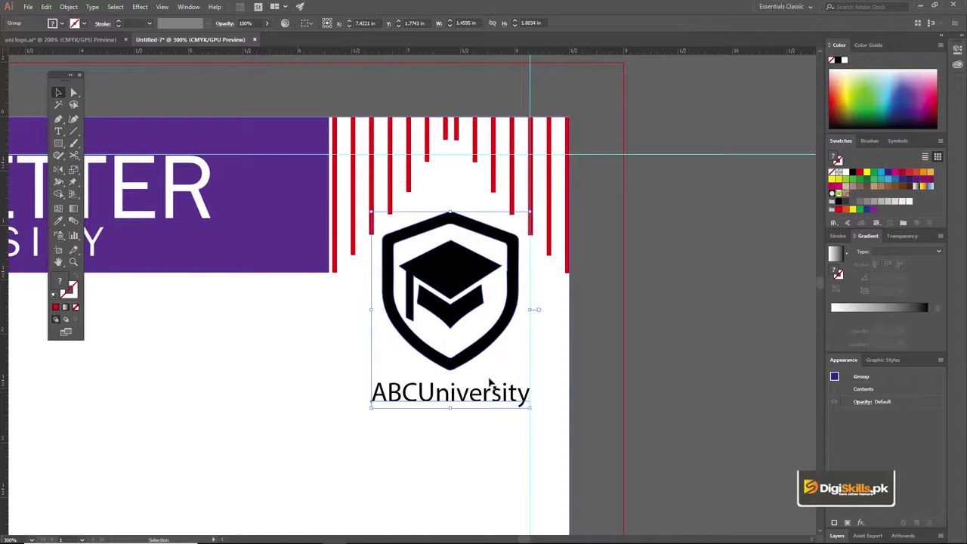
key("z")
left_click(394, 337, "alt")
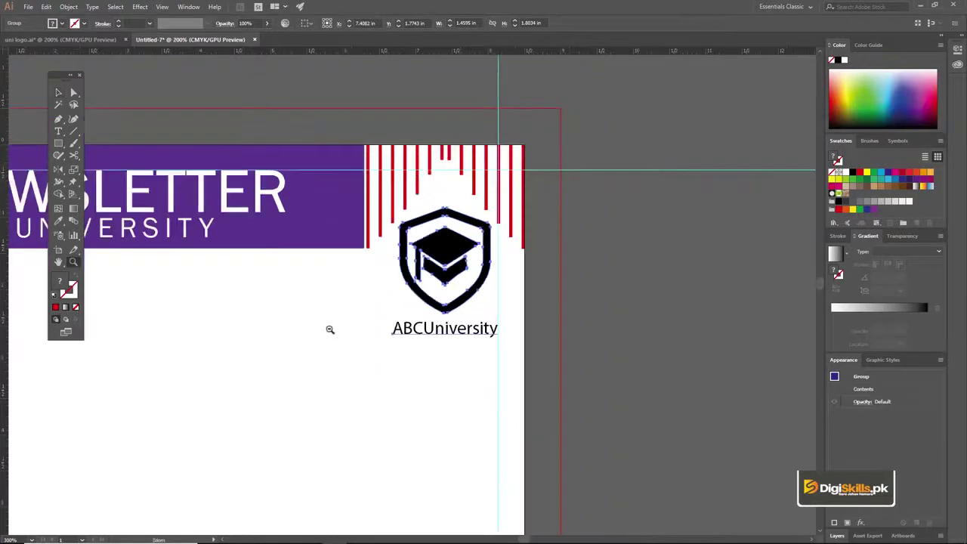
left_click(370, 307, "alt")
left_click(439, 301, "alt")
left_click(438, 271)
left_click(438, 271)
key("space")
left_click_drag(443, 285, 443, 294)
key("ctrl+space")
left_click(450, 300)
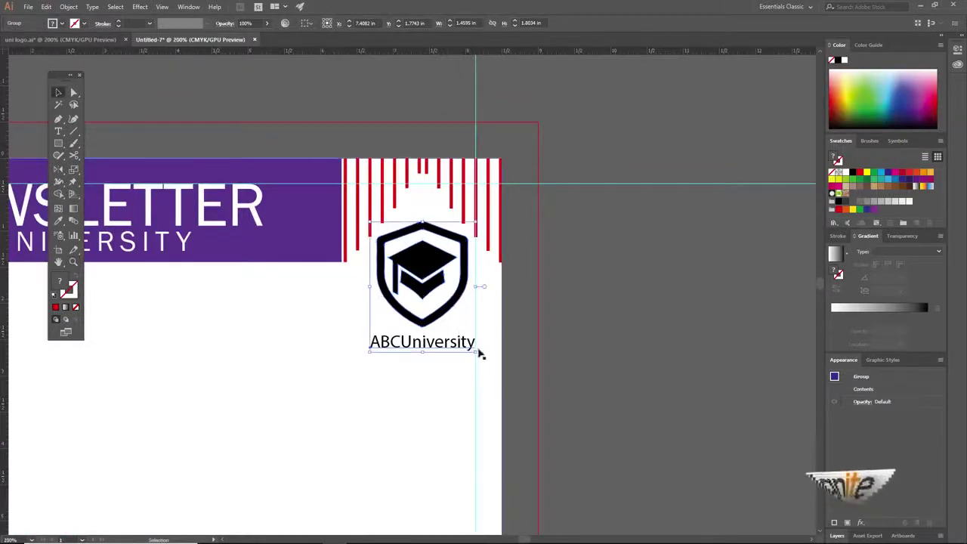
left_click_drag(475, 349, 431, 270)
left_click_drag(430, 271, 669, 235)
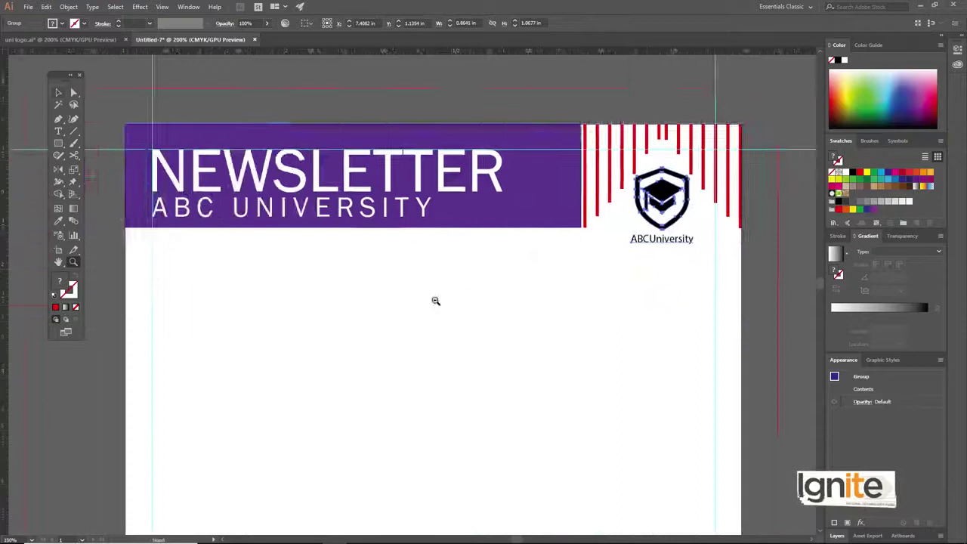
Step: Draw a rectangle about 8.14 × 8.01 in across the lower page, starting near the left guide, and give it the header banner's purple fill
left_click(433, 300, "ctrl+alt")
left_click(433, 300, "ctrl+alt")
left_click(637, 222)
left_click_drag(460, 305, 440, 257)
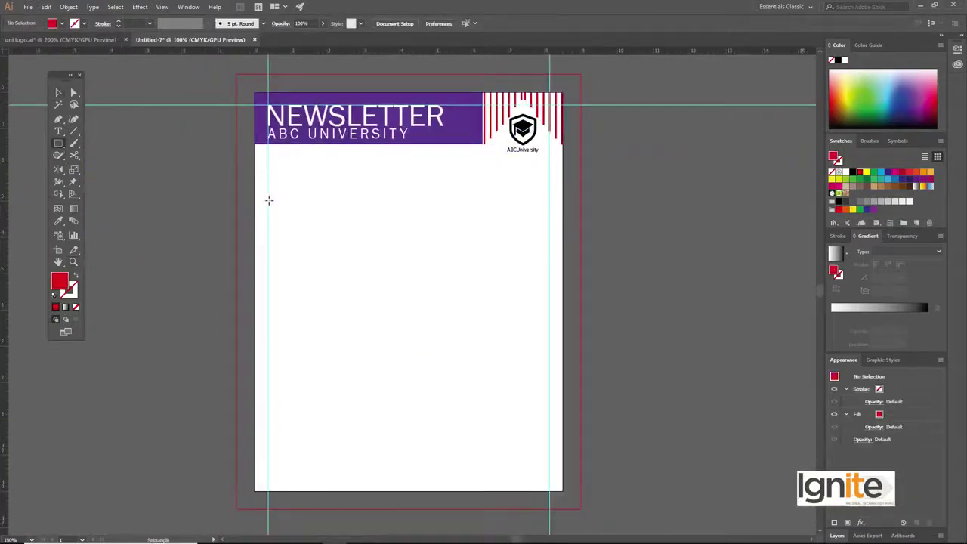
left_click_drag(267, 200, 562, 491)
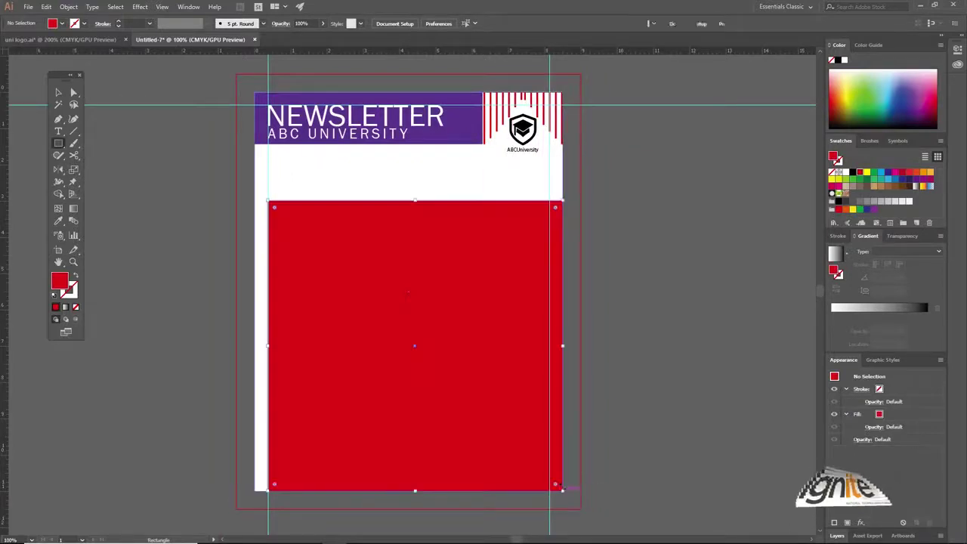
key("i")
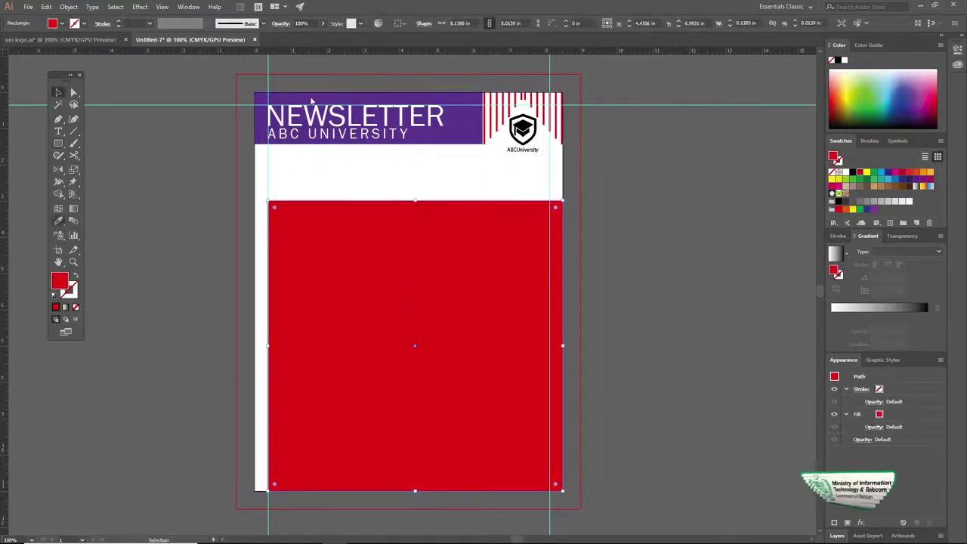
left_click(309, 96)
left_click(58, 91)
Step: Fit the purple rectangle's left edge to the left vertical guide so it is 8.125 in wide
key("ctrl+shift+a")
key("z")
left_click(312, 333)
key("v")
left_click_drag(403, 277, 365, 249)
left_click(351, 310)
left_click_drag(306, 281, 307, 280)
key("ctrl+shift+a")
left_click_drag(468, 209, 444, 366)
left_click(470, 302)
left_click_drag(503, 219, 503, 154)
key("ctrl+z")
left_click_drag(466, 292, 438, 305)
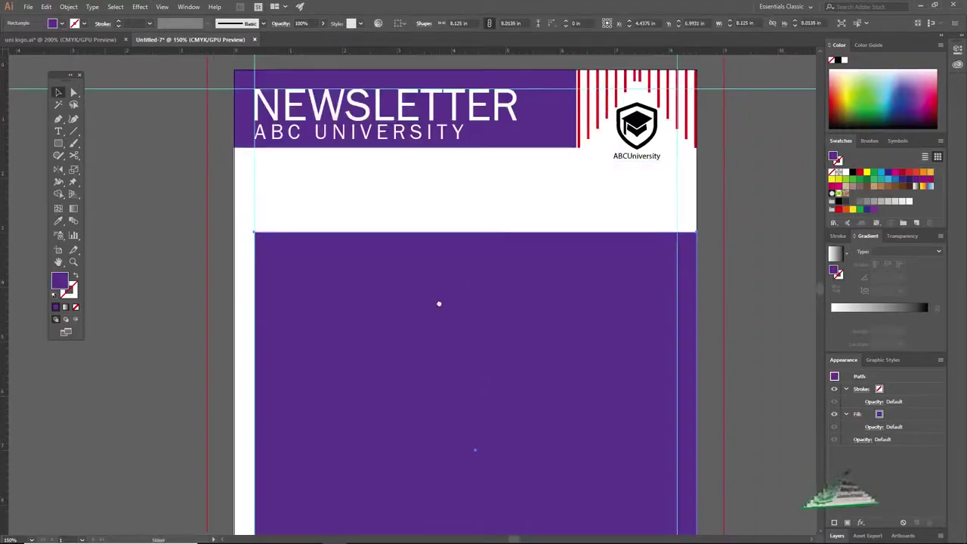
Step: Draw a rectangle about 4.74 × 4.18 in at the upper left of the purple block and fill it white
key("z")
left_click(421, 352, "alt")
key("v")
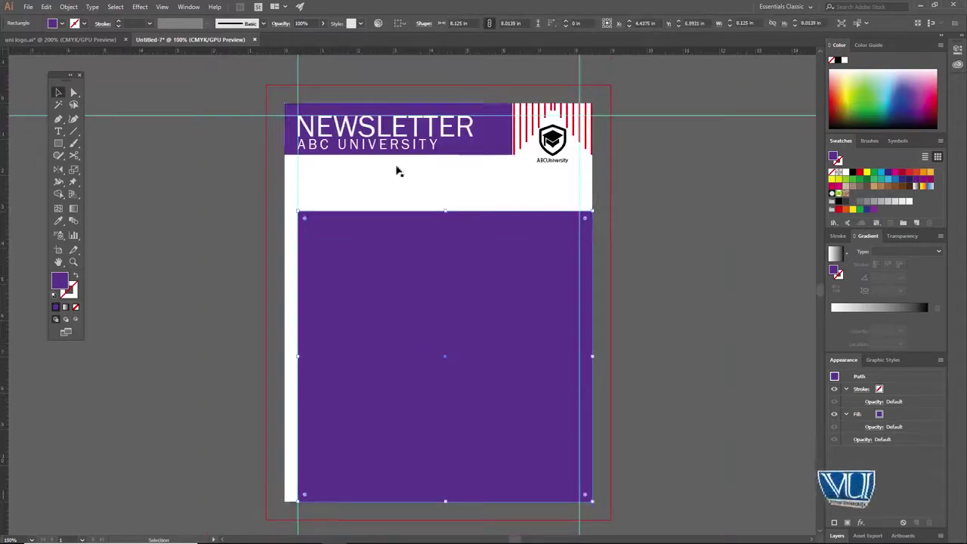
scroll(457, 281, "down", 1)
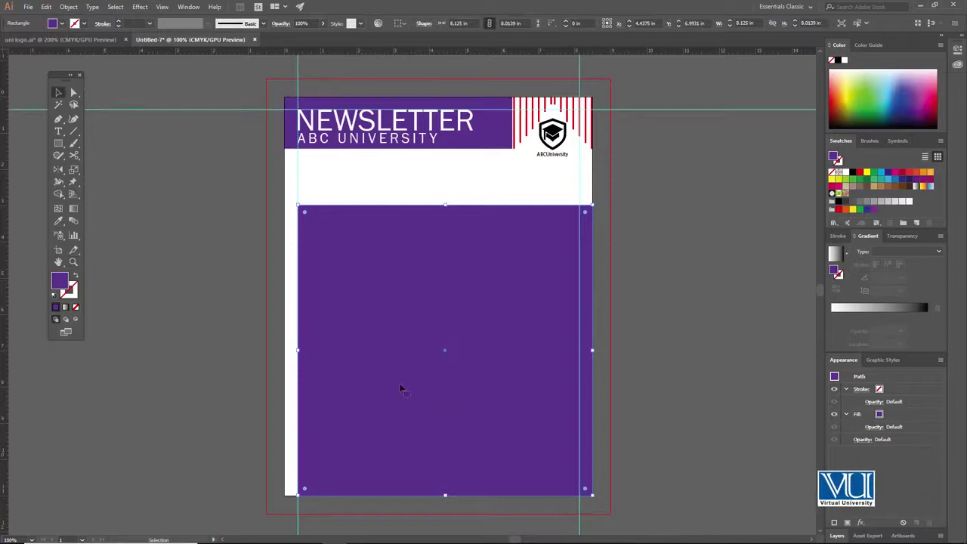
key("m")
left_click_drag(389, 325, 472, 355)
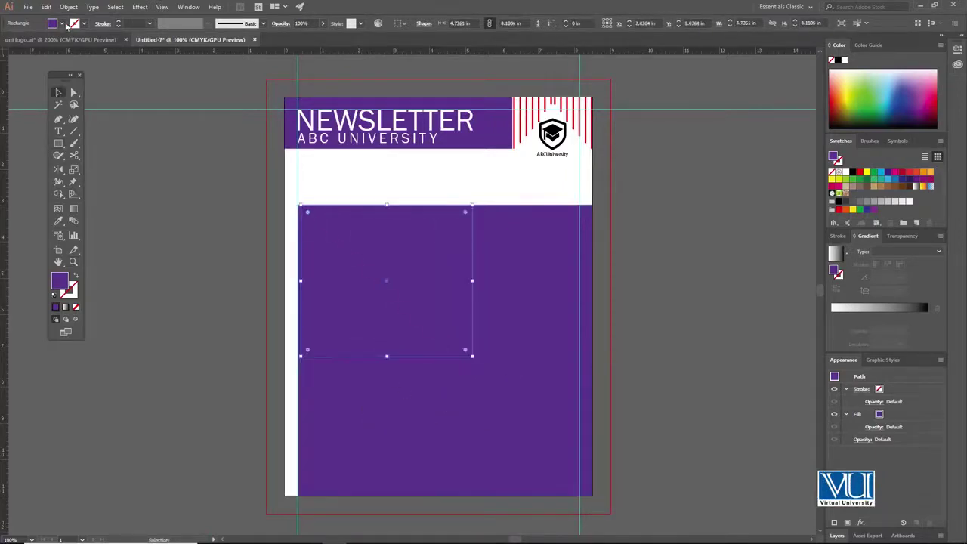
left_click(54, 24)
left_click(21, 42)
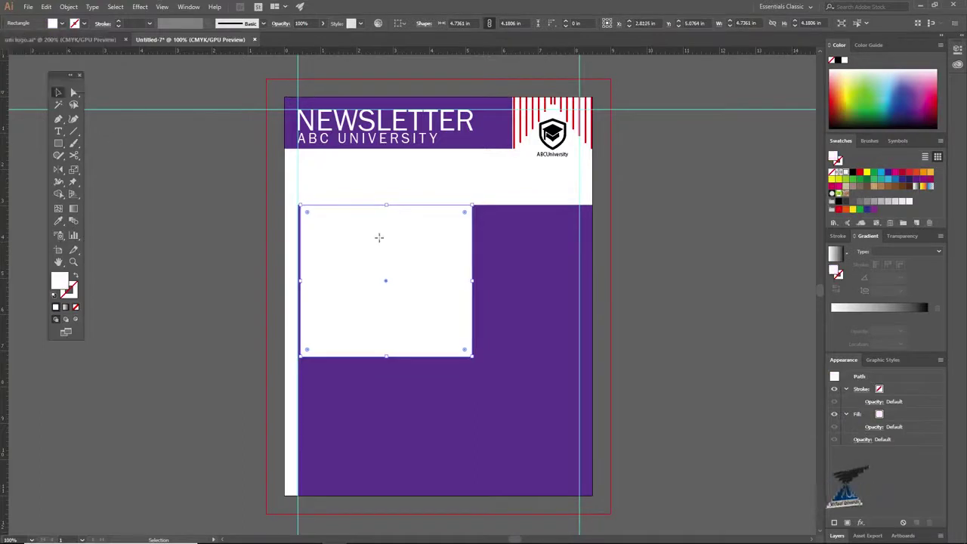
Step: Nudge the white rectangle left onto the guide and resize it to about 5.22 × 3.03 in
key("Left")
key("Left")
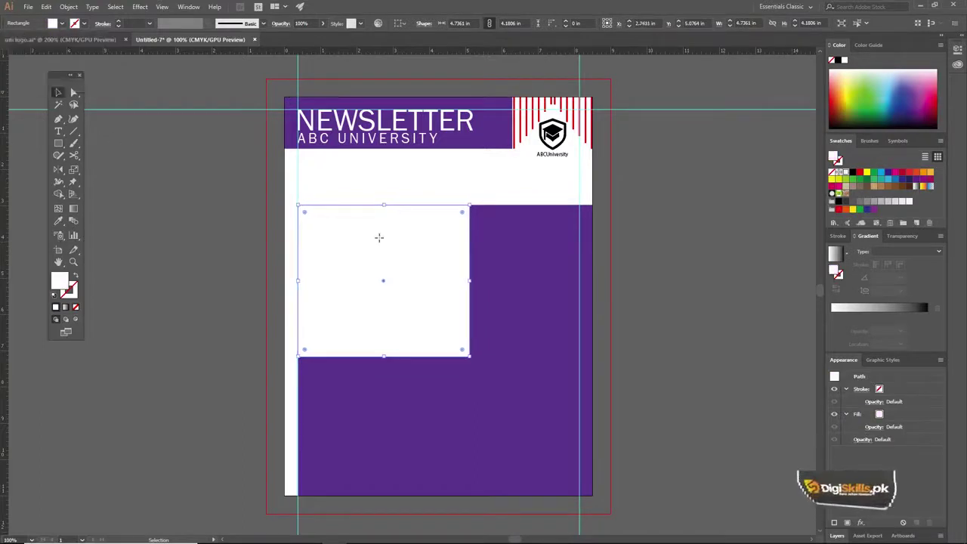
left_click_drag(383, 357, 384, 314)
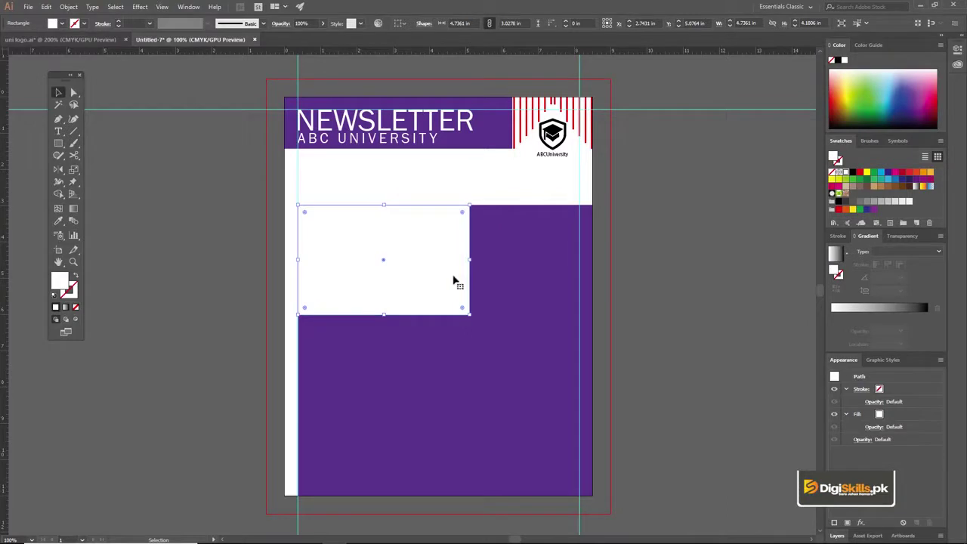
left_click_drag(502, 260, 501, 260)
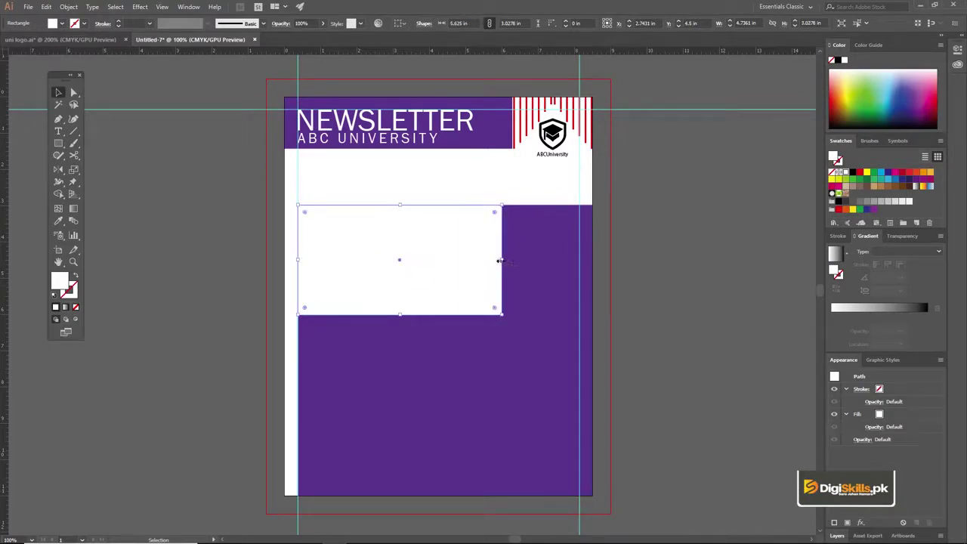
Step: Duplicate the white rectangle to the page bottom and make the copy about 3.82 in tall, leaving a purple strip between both
scroll(494, 260, "down", 1)
left_click_drag(360, 211, 381, 390)
left_click_drag(389, 354, 389, 326)
left_click_drag(146, 265, 193, 255)
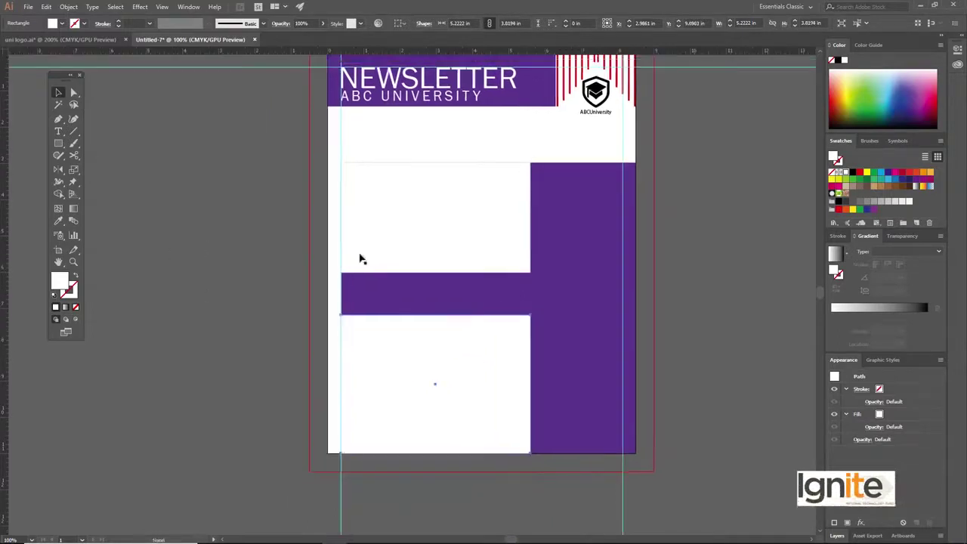
Step: Add a placeholder text line on the purple strip between the white boxes and enlarge it to about 39 pt
key("t")
left_click(374, 297)
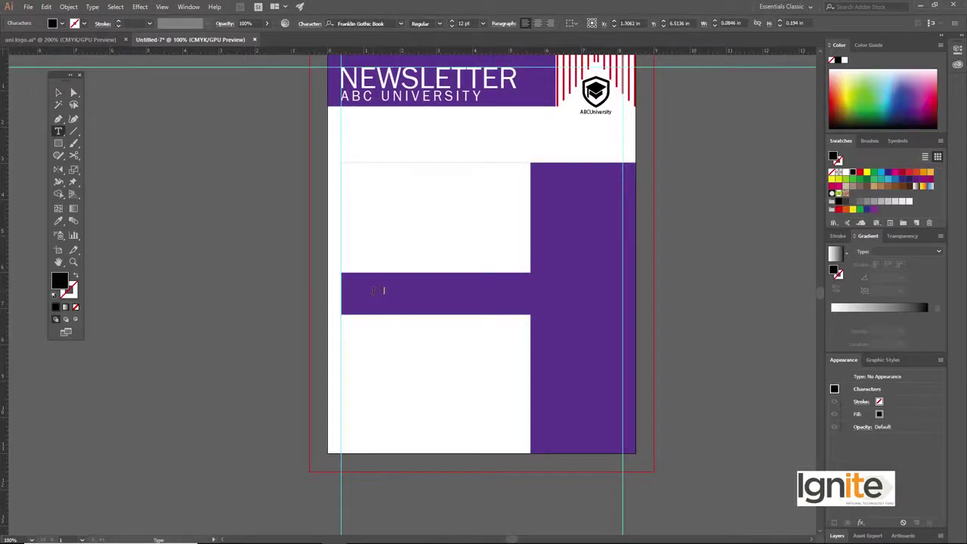
left_click(60, 92)
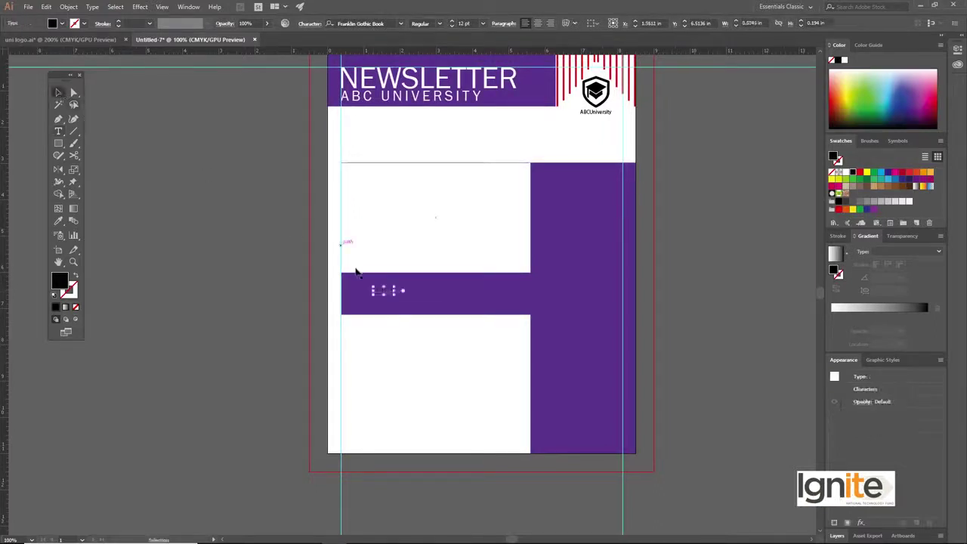
left_click_drag(396, 286, 447, 280)
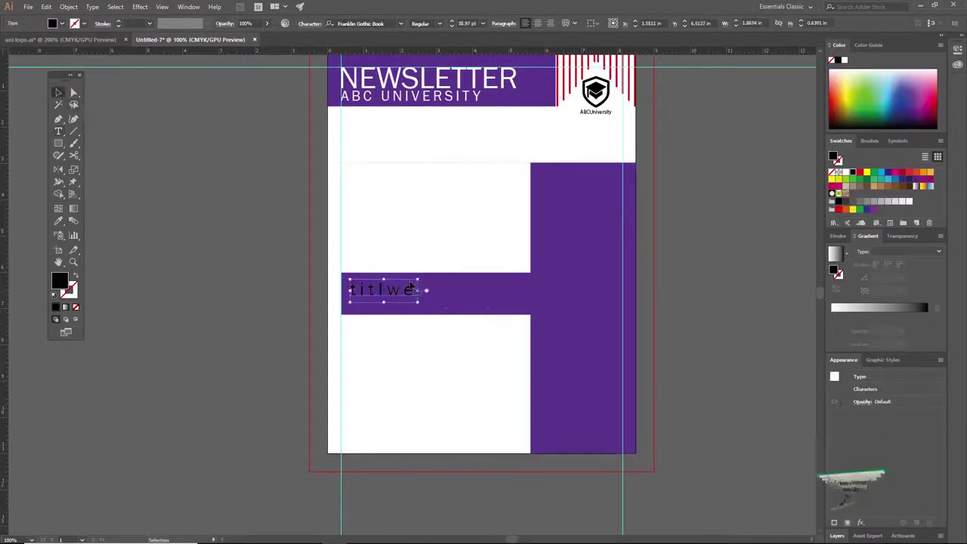
Step: Replace the placeholder text on the purple strip with TITLE
key("z")
left_click(398, 310)
left_click(399, 310)
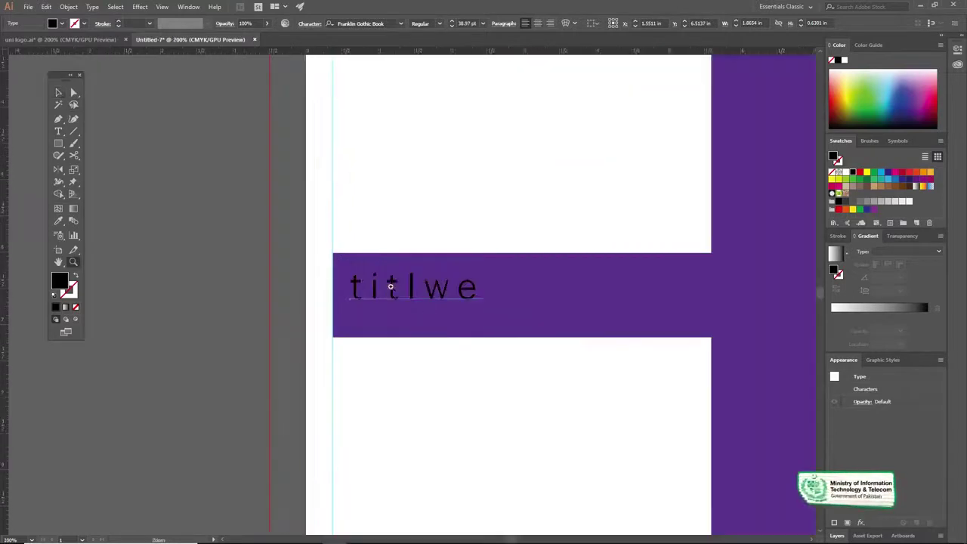
left_click(389, 287)
key("t")
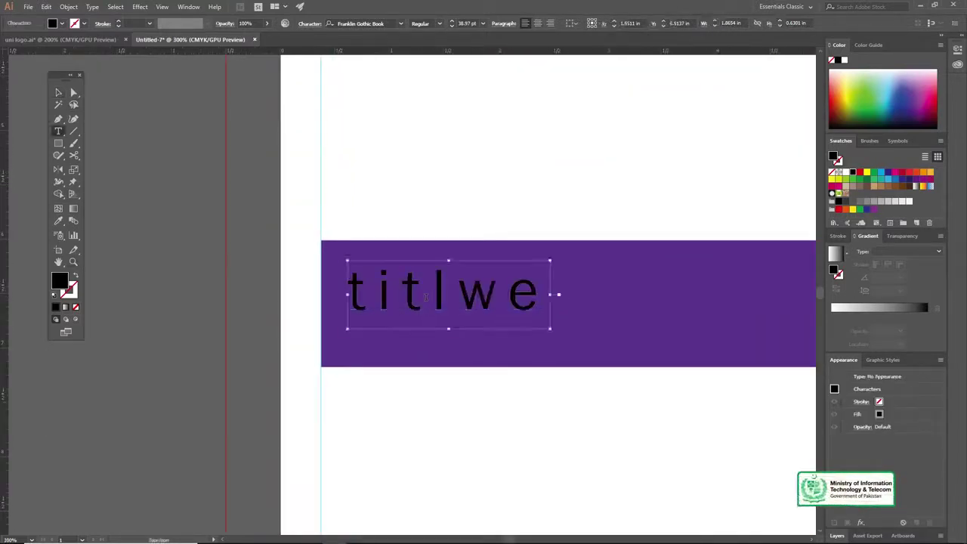
double_click(426, 297)
type("TITLE")
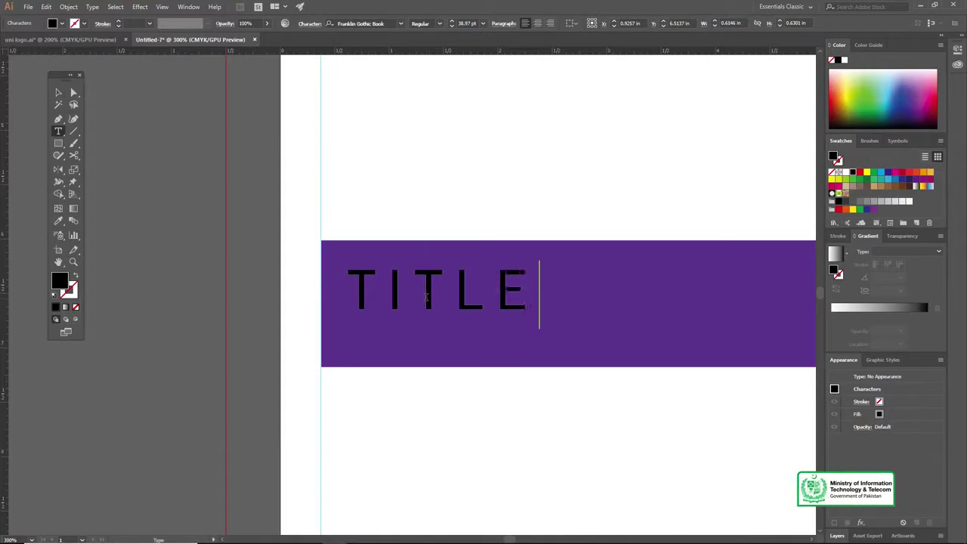
left_click(60, 92)
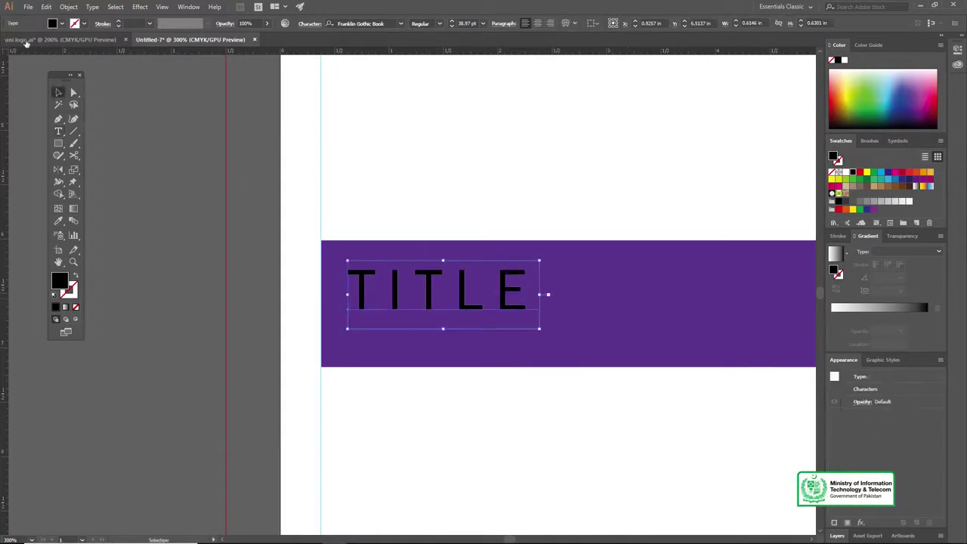
Step: Change the fill colour of the TITLE text to white
left_click(53, 24)
left_click(22, 41)
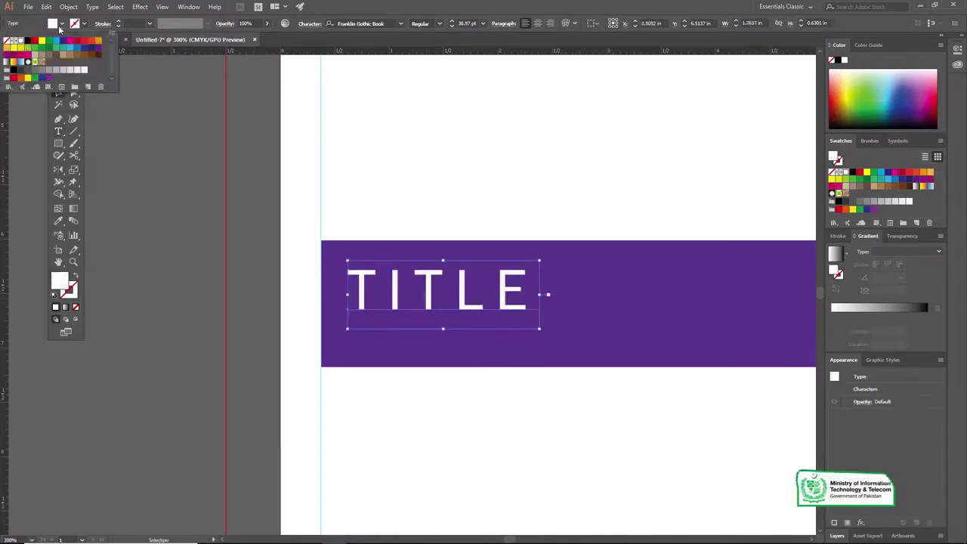
left_click(60, 27)
Step: Enlarge the TITLE text to about 60.74 pt and nudge it into place within the purple strip
key("z")
left_click(477, 307, "alt")
left_click(473, 308, "alt")
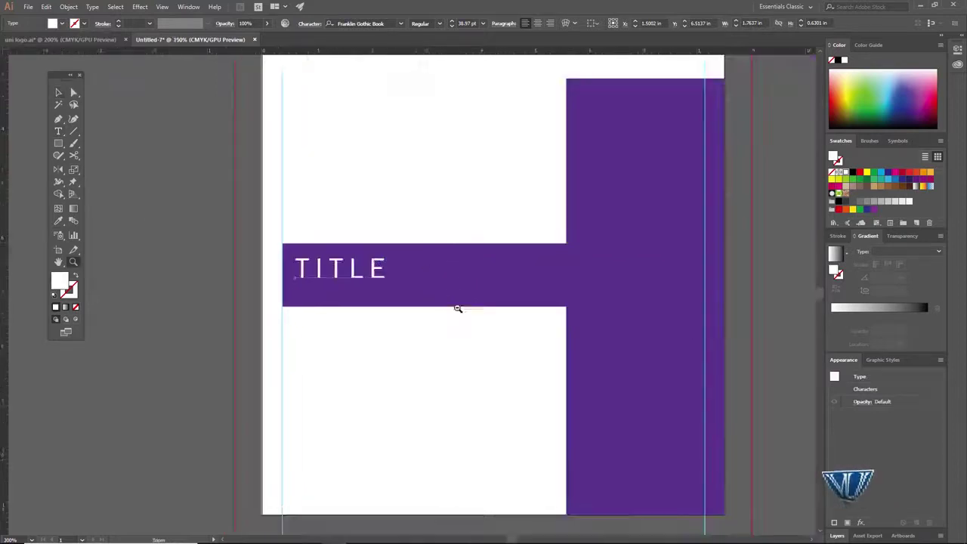
key("v")
left_click(378, 269)
left_click_drag(392, 289, 473, 306)
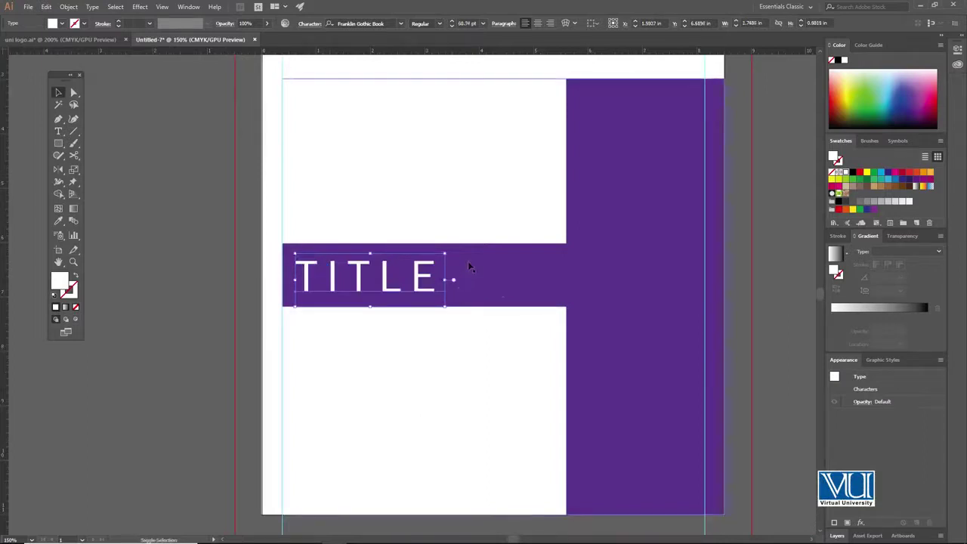
left_click(469, 266, "shift")
left_click(212, 233)
left_click(312, 262)
key("Right")
key("Up")
Step: Bring the graduation photo from File Explorer into the newsletter and position it over the upper white box
key("z")
left_click(397, 196, "alt")
left_click(413, 293, "alt")
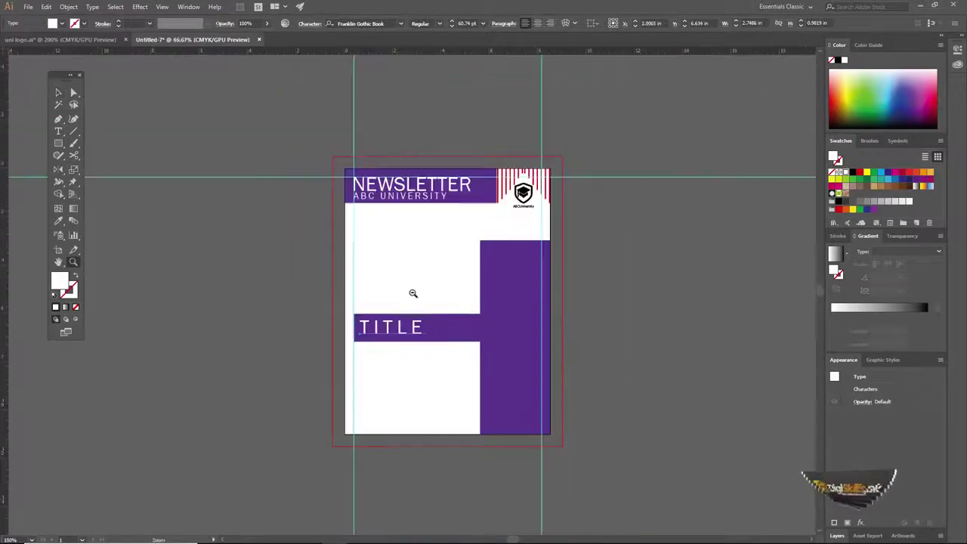
left_click(413, 293)
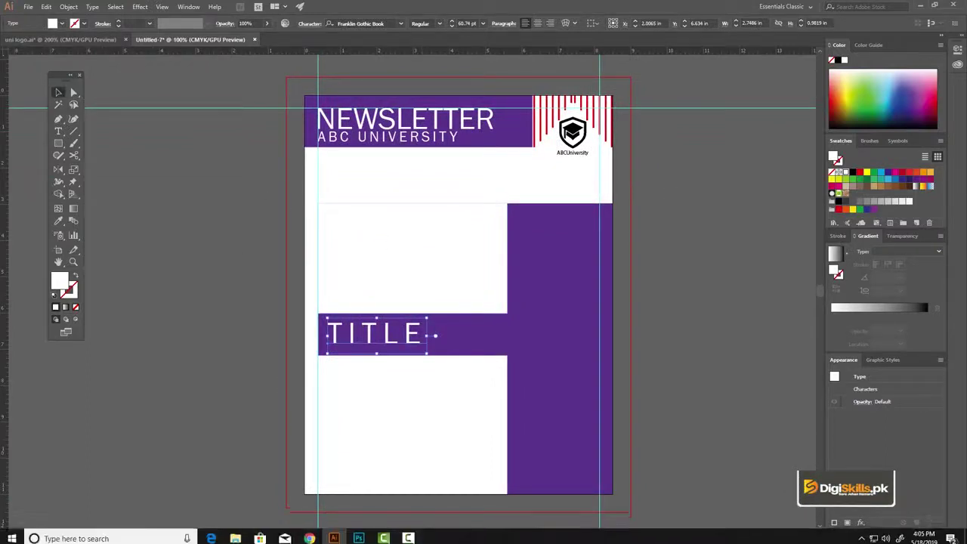
left_click(358, 244)
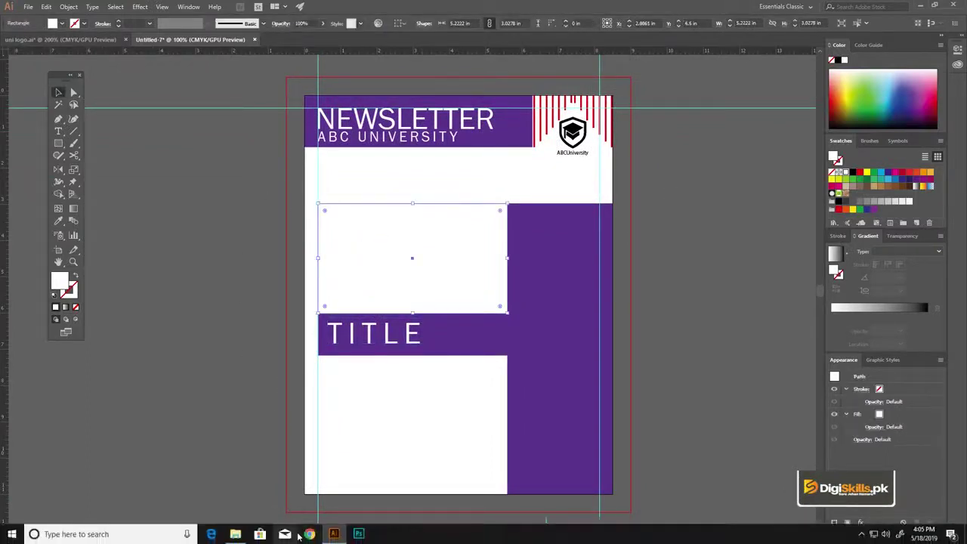
left_click(235, 534)
left_click_drag(219, 63, 213, 236)
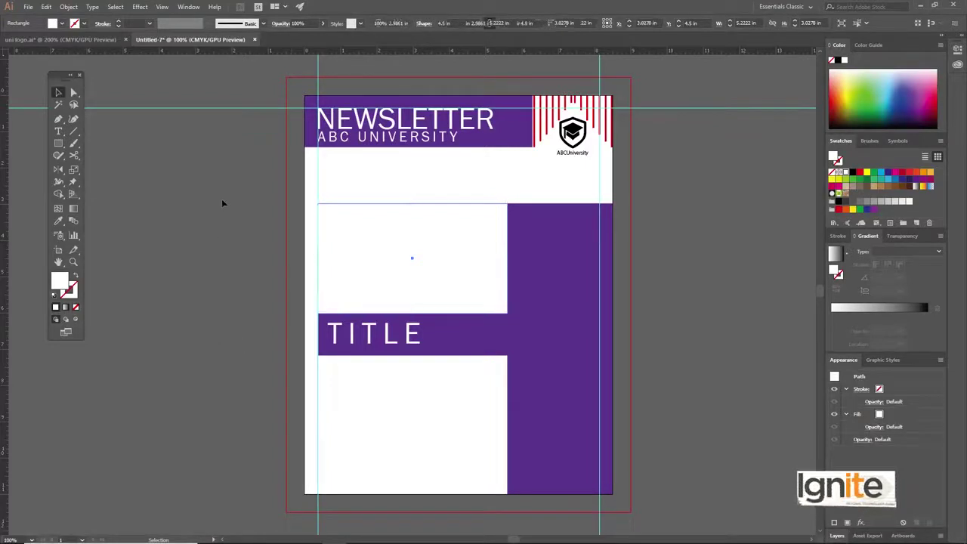
left_click_drag(237, 278, 471, 220)
Step: Bring the upper white rectangle in front of the graduation photo
left_click(324, 227)
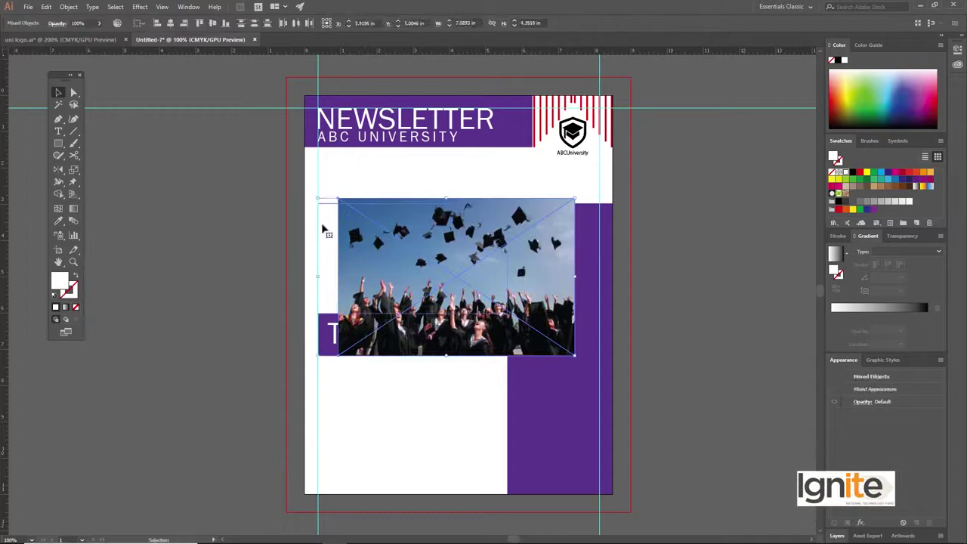
right_click(331, 236)
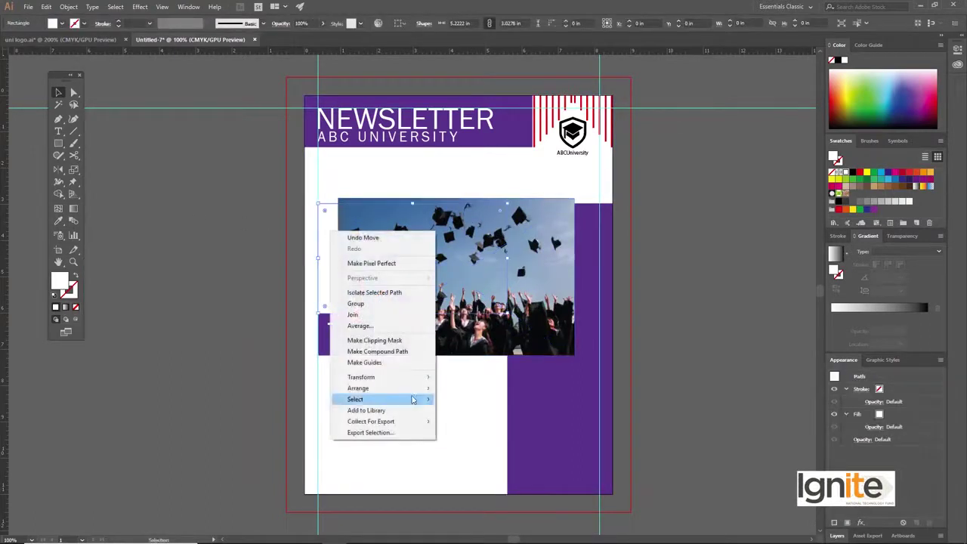
mouse_move(403, 387)
left_click(450, 389)
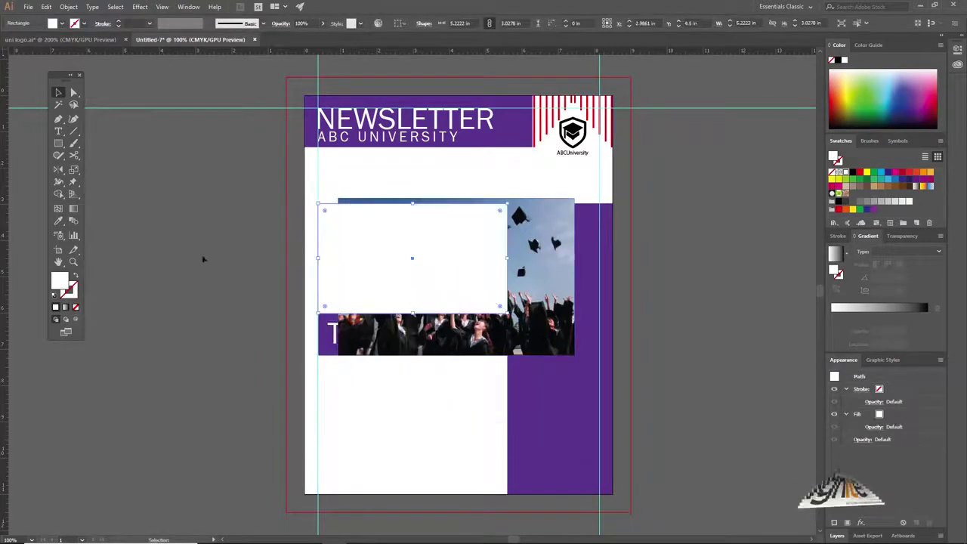
Step: Clip the graduation photo to the upper white rectangle with a clipping mask
left_click(534, 237, "shift")
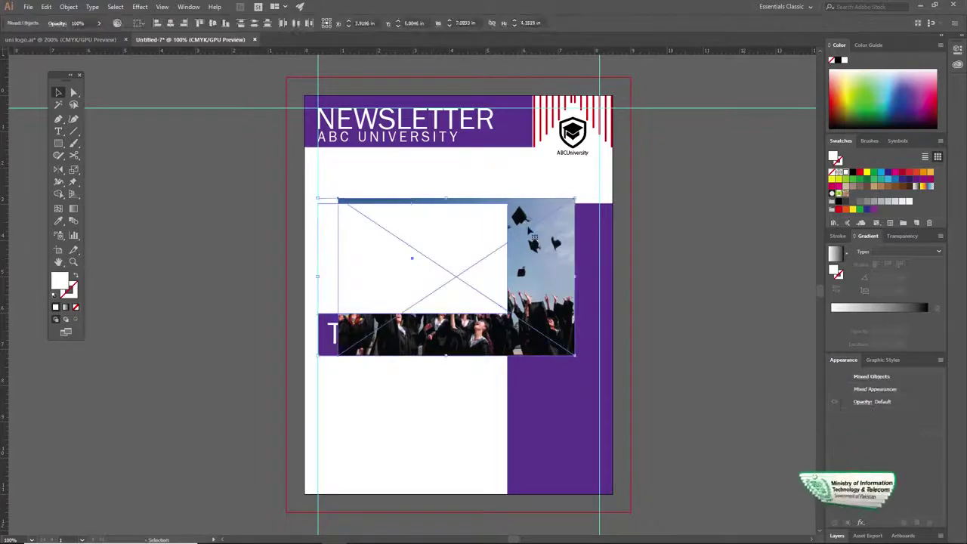
right_click(529, 228)
left_click(556, 300)
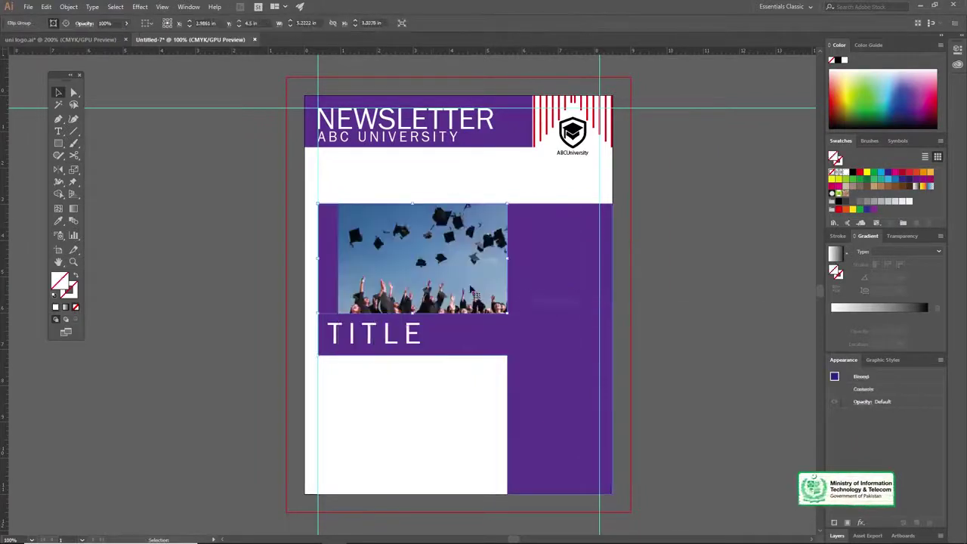
Step: Reposition and resize the graduation photo inside its clipping mask to about 6.53 × 4.35 in so it fills the frame
double_click(411, 259)
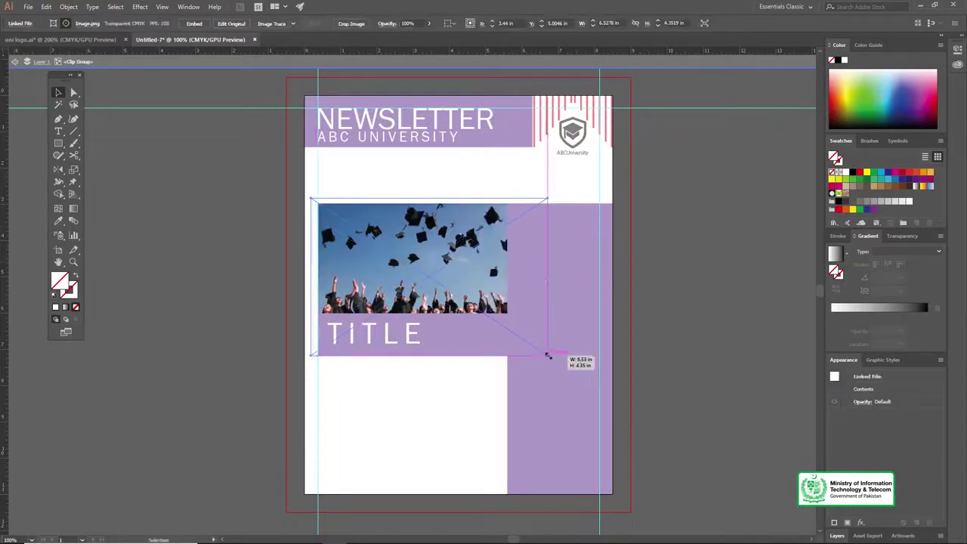
double_click(168, 221)
Step: Add a placeholder text box about 5.92 × 1.08 in between the header and the graduation photo
key("z")
left_click(394, 293, "alt")
left_click(408, 290)
left_click(408, 289)
key("v")
left_click_drag(460, 267, 378, 285)
left_click_drag(271, 183, 306, 222)
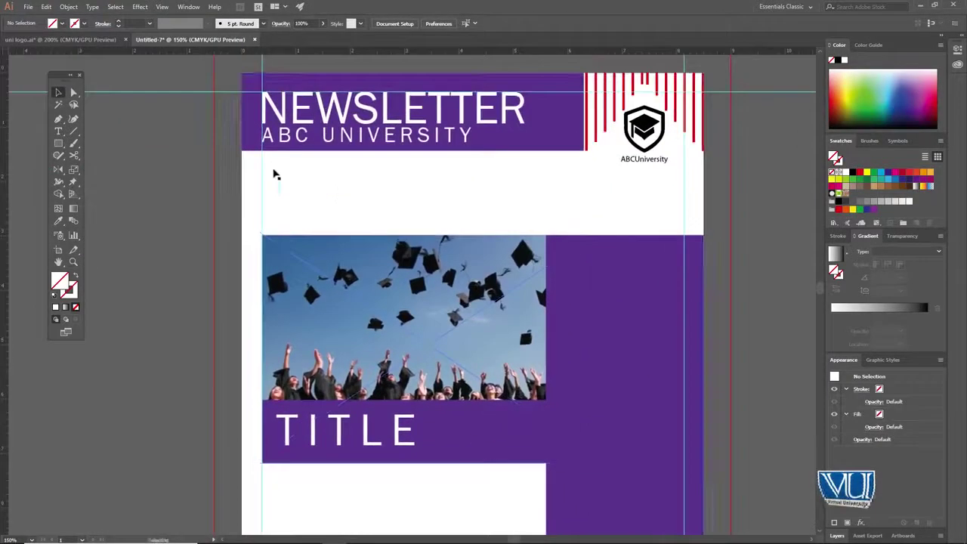
key("t")
left_click_drag(264, 165, 588, 228)
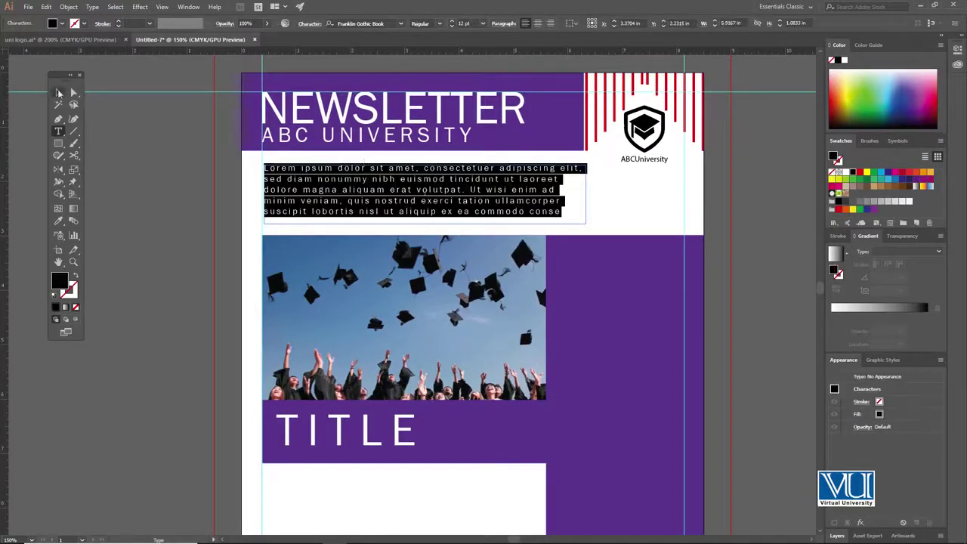
Step: Justify all lines of the placeholder paragraph below the header
left_click(505, 25)
left_click(506, 41)
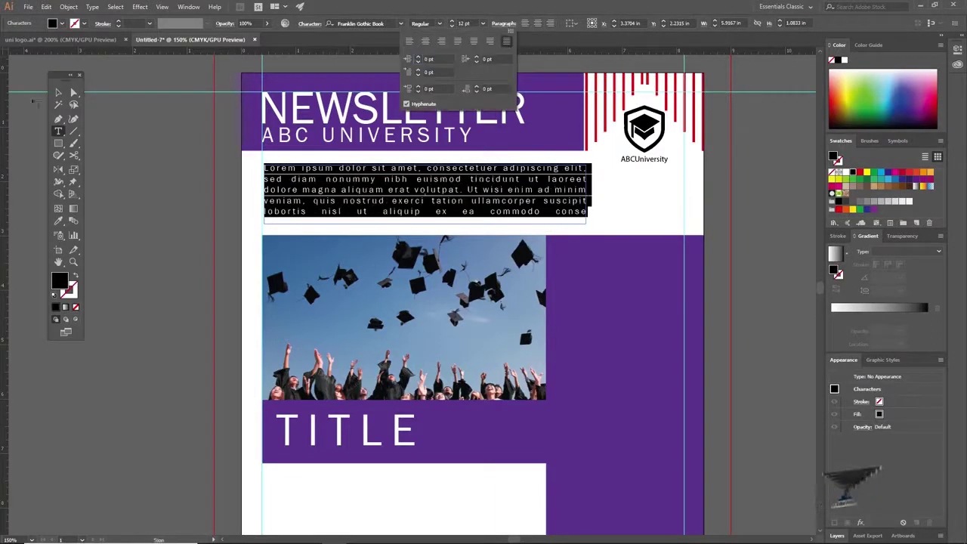
left_click(59, 93)
left_click(59, 94)
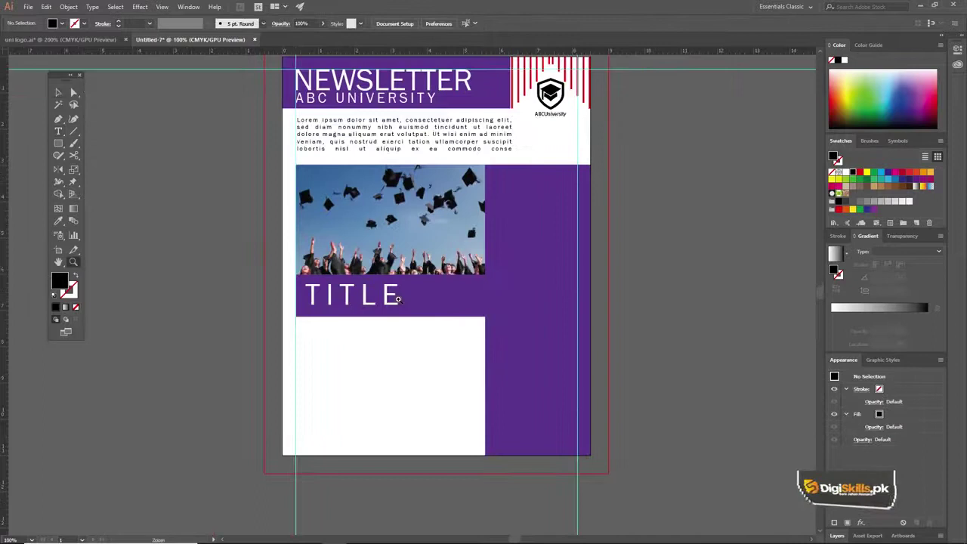
Step: Add a placeholder text box about 2.26 × 2.88 in to the purple column beside the graduation photo
left_click_drag(455, 260, 409, 273)
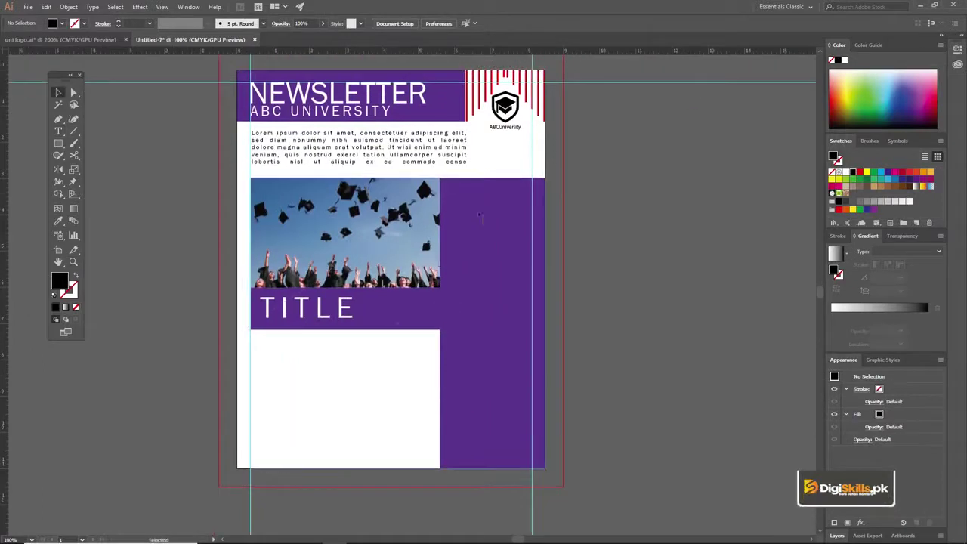
key("t")
left_click_drag(445, 183, 529, 292)
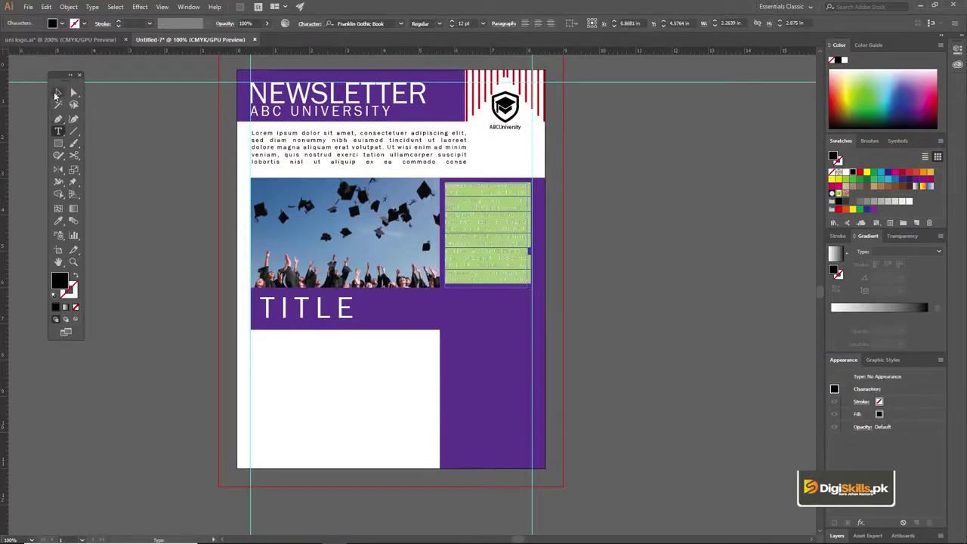
Step: Fill the placeholder text in the purple column with white
left_click(58, 92)
left_click(62, 23)
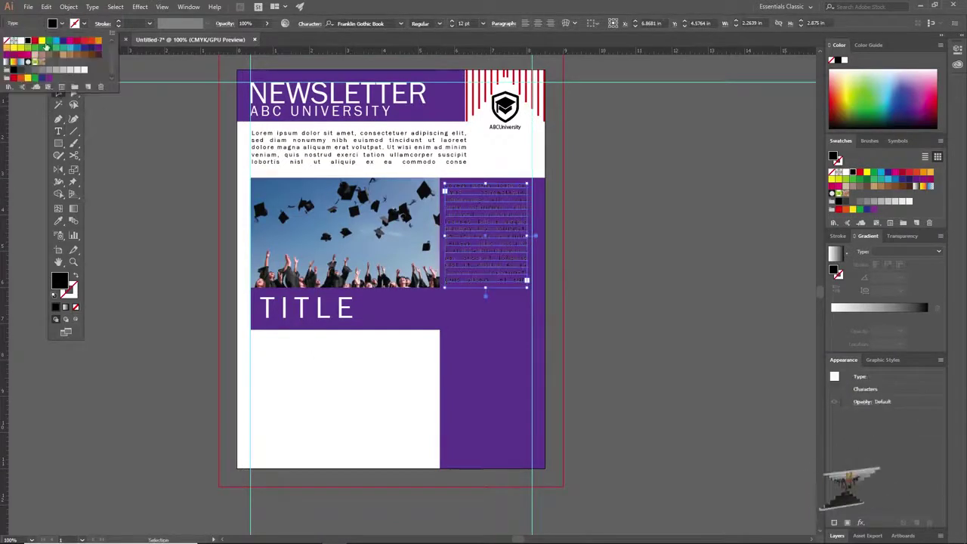
left_click(17, 40)
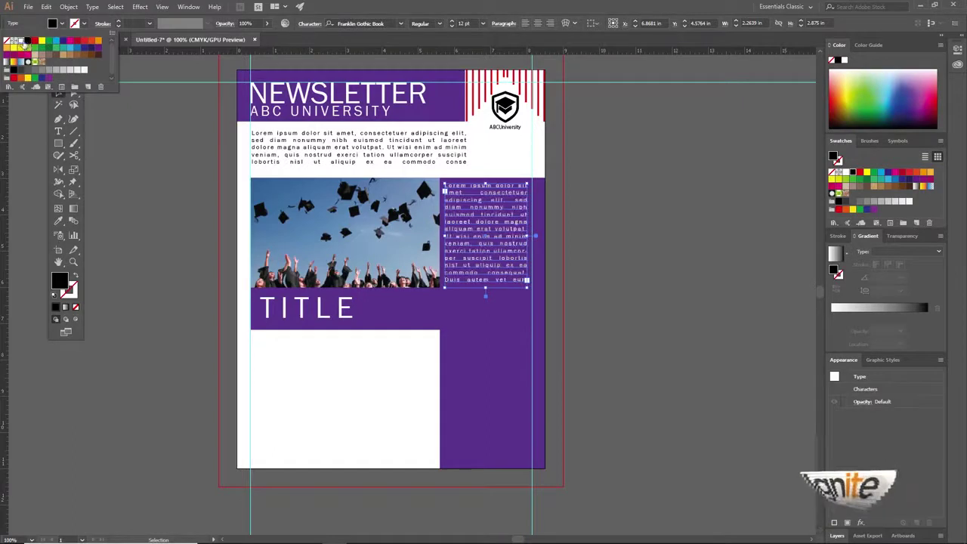
left_click(144, 139)
Step: Widen the white text frame to about 2.40 in so its outer edge meets the right margin guide
scroll(482, 249, "up", 2)
left_click_drag(357, 255, 426, 222)
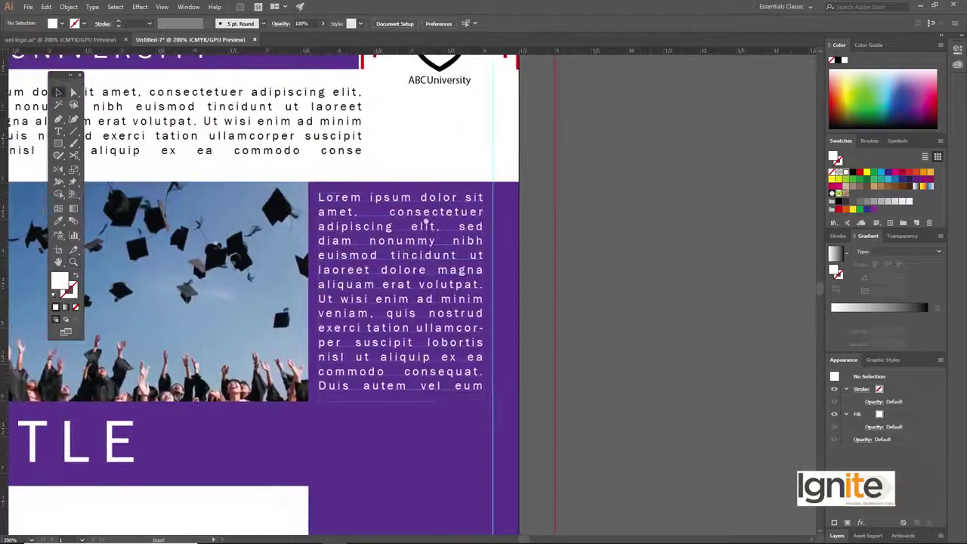
left_click(446, 299)
left_click_drag(481, 299, 492, 297)
left_click_drag(395, 272, 435, 273)
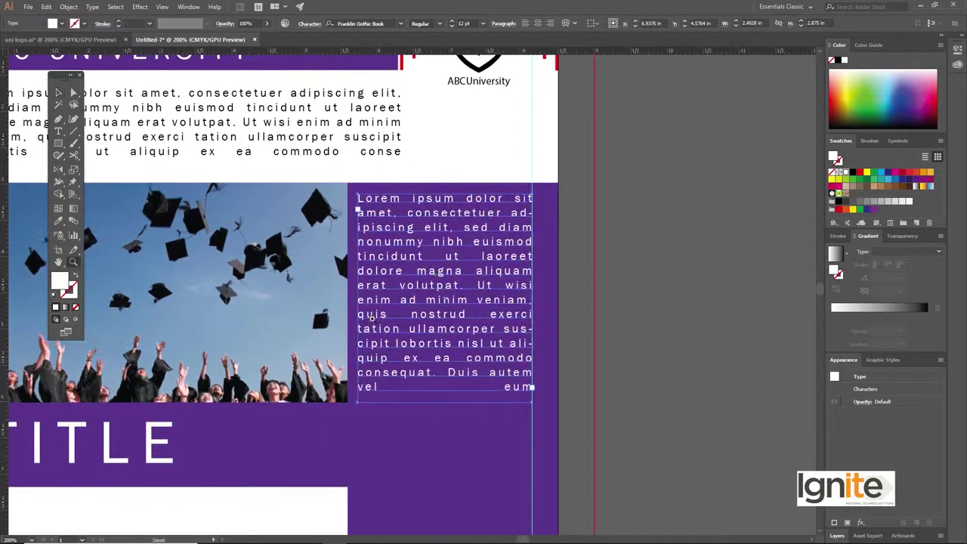
Step: Duplicate the white text frame into the lower purple column and extend the copy to about 3.63 in high
key("ctrl+minus")
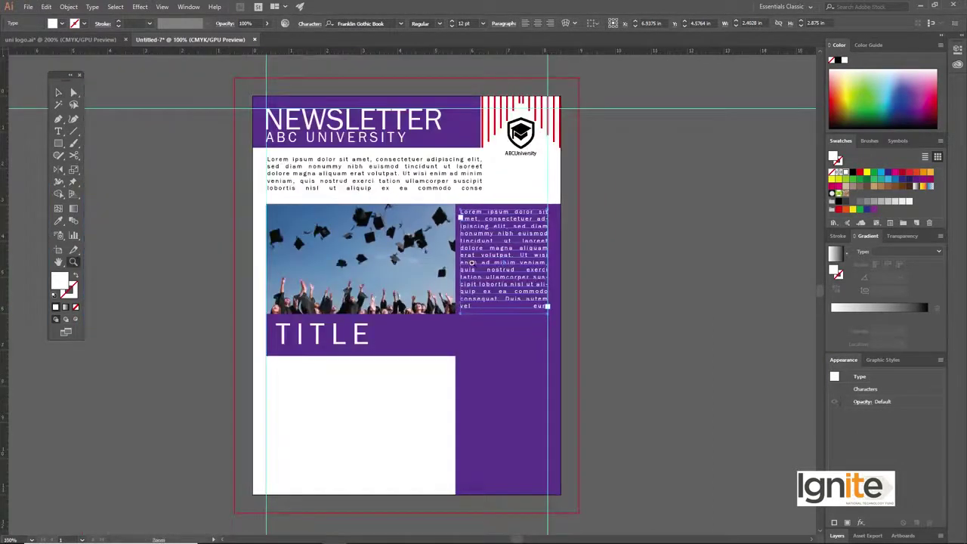
key("v")
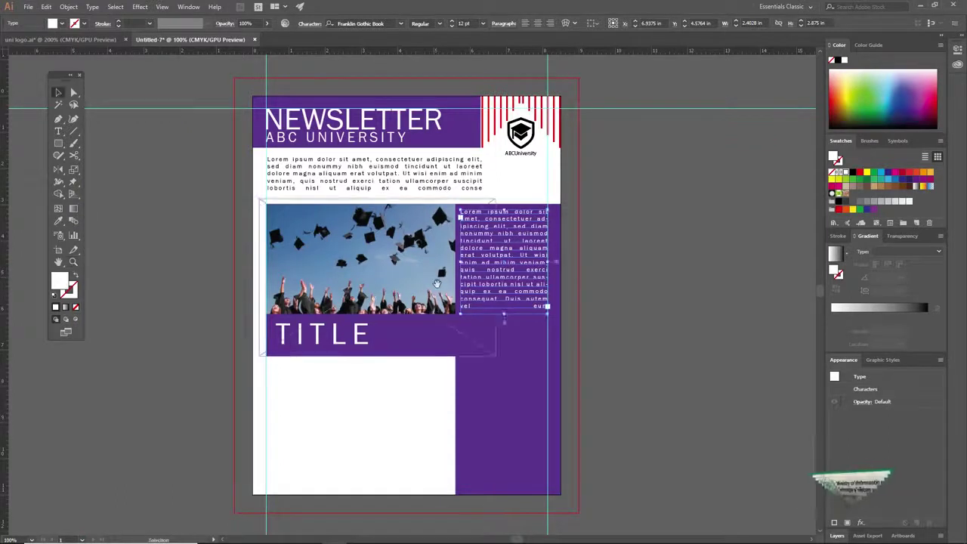
left_click(524, 295)
left_click_drag(524, 296, 474, 373)
left_click(481, 237)
Step: Copy all text in the lower purple column and paste it again at its end to fill the frame
scroll(473, 332, "down", 2)
key("ctrl+space")
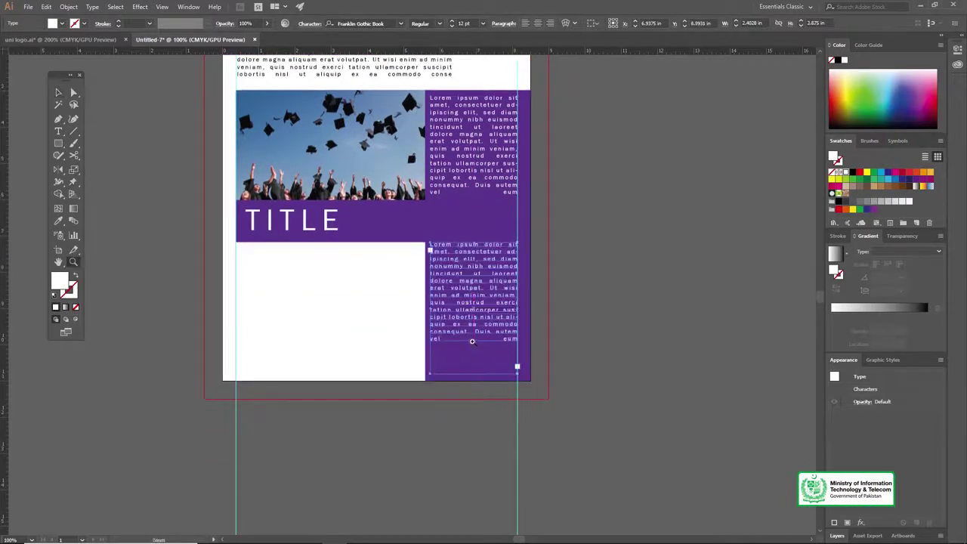
key("ctrl+space")
left_click(471, 341, "ctrl")
left_click(465, 323, "ctrl")
key("space")
left_click_drag(372, 235, 481, 332)
double_click(449, 325)
key("ctrl+a")
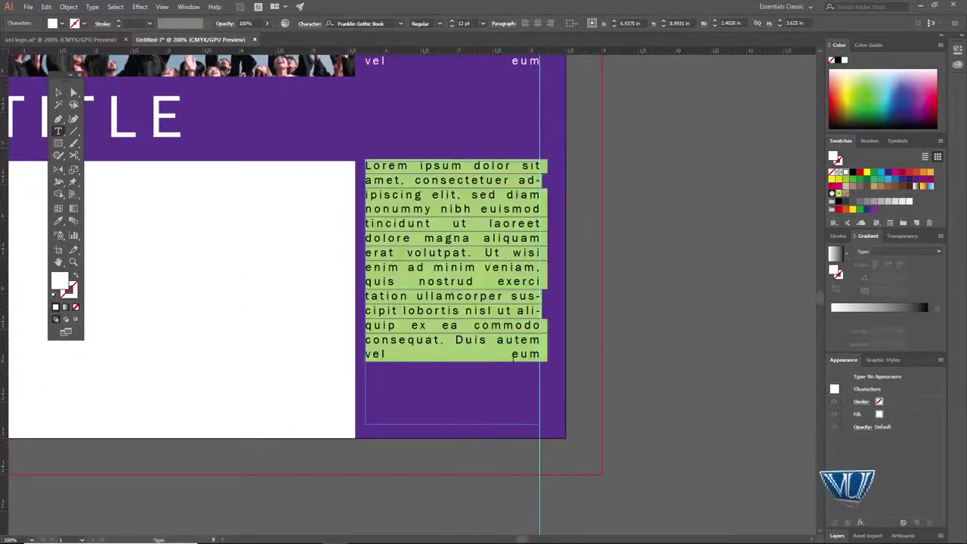
left_click(509, 355)
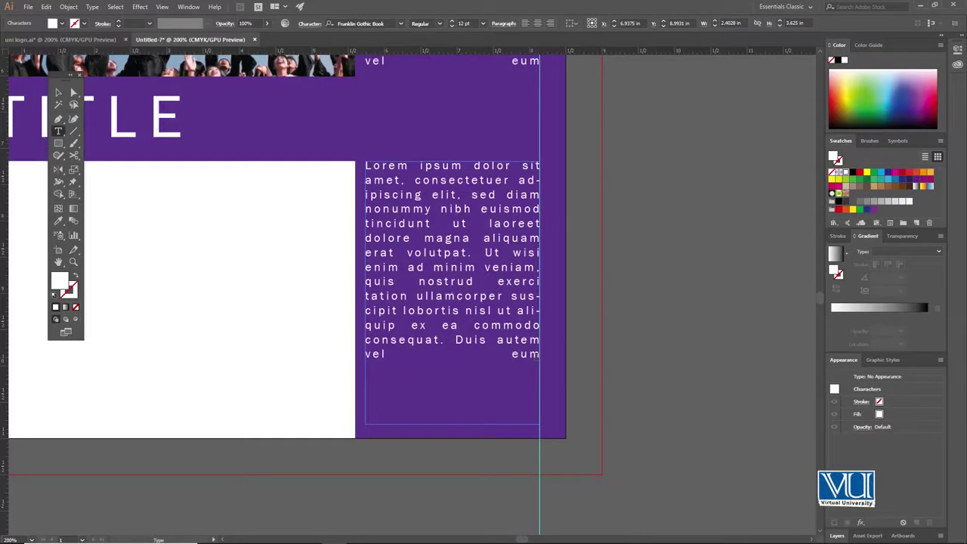
key("ctrl+v")
key("Escape")
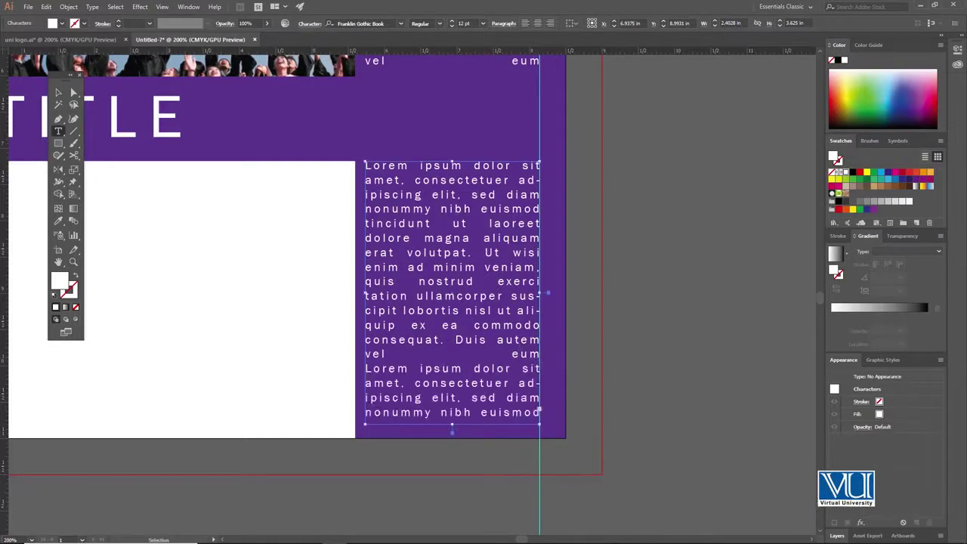
left_click(59, 93)
Step: Duplicate the introductory paragraph into the white area below TITLE and resize its frame to about 2.49 × 3.22 in
key("ctrl+minus")
key("ctrl+minus")
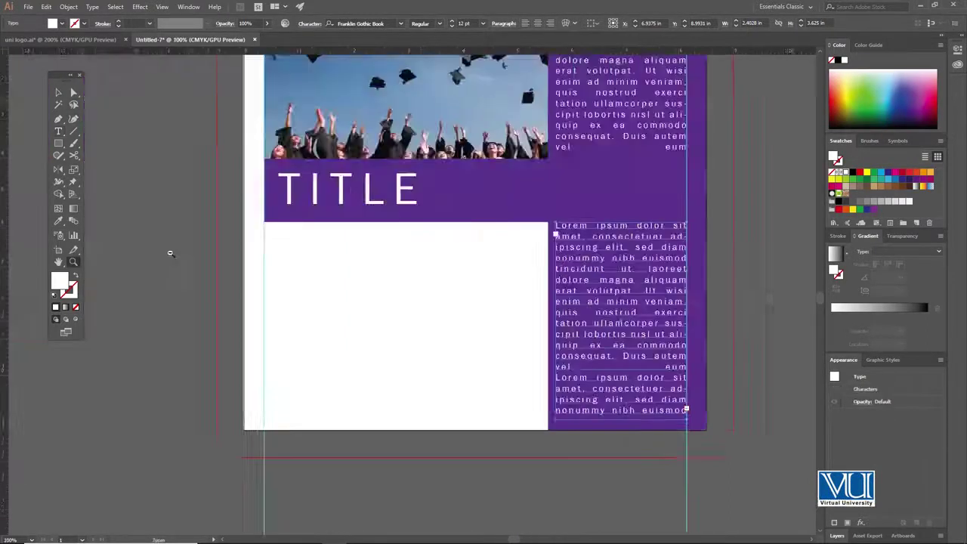
left_click_drag(633, 312, 492, 299)
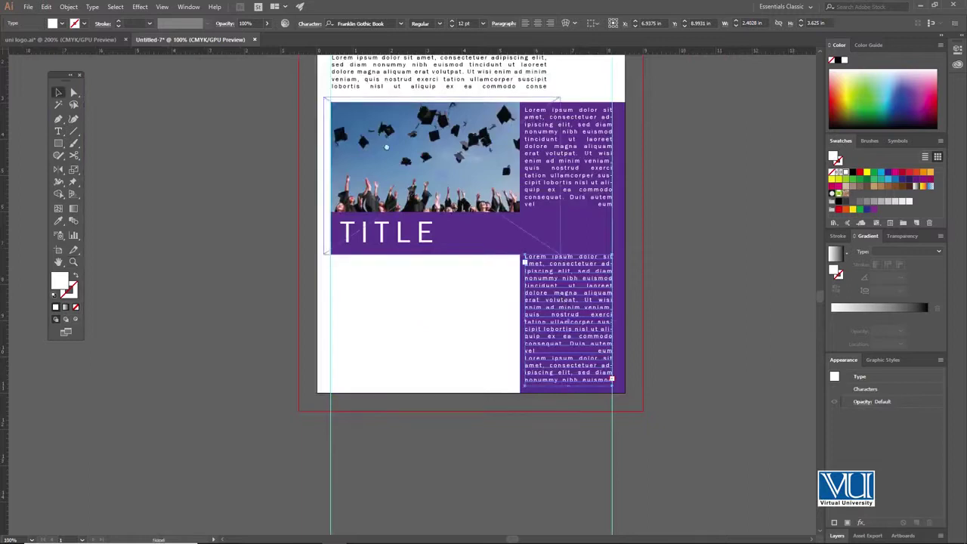
left_click_drag(428, 195, 436, 220)
left_click_drag(425, 95, 432, 340)
left_click_drag(388, 316, 387, 292)
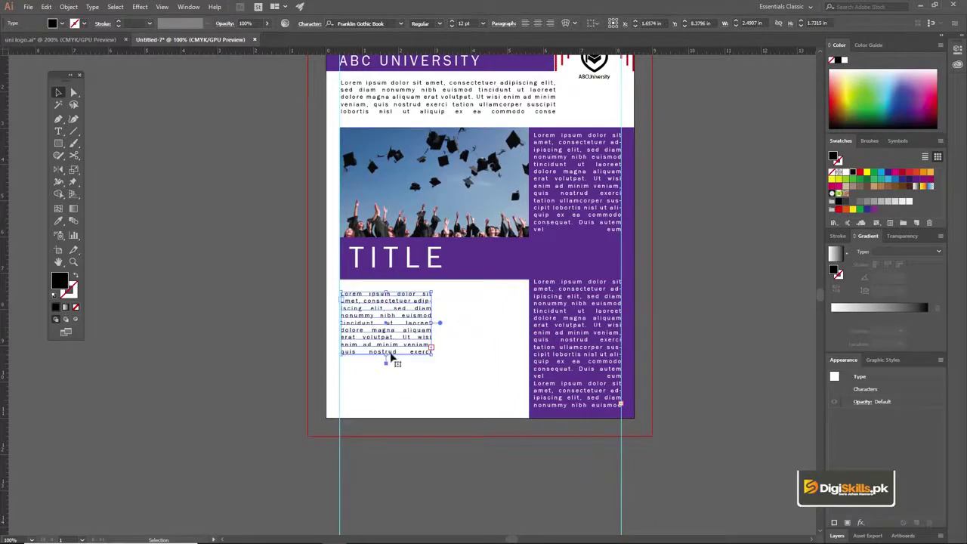
left_click_drag(388, 366, 396, 408)
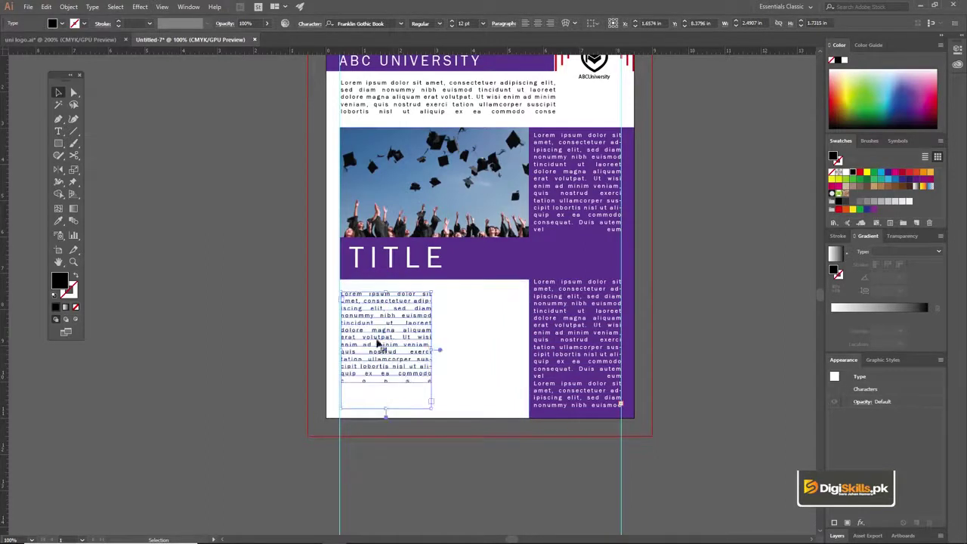
Step: Copy all text in the column below TITLE and paste it on a new line at its end to fill the frame
key("ctrl+plus")
key("ctrl+plus")
key("ctrl+plus")
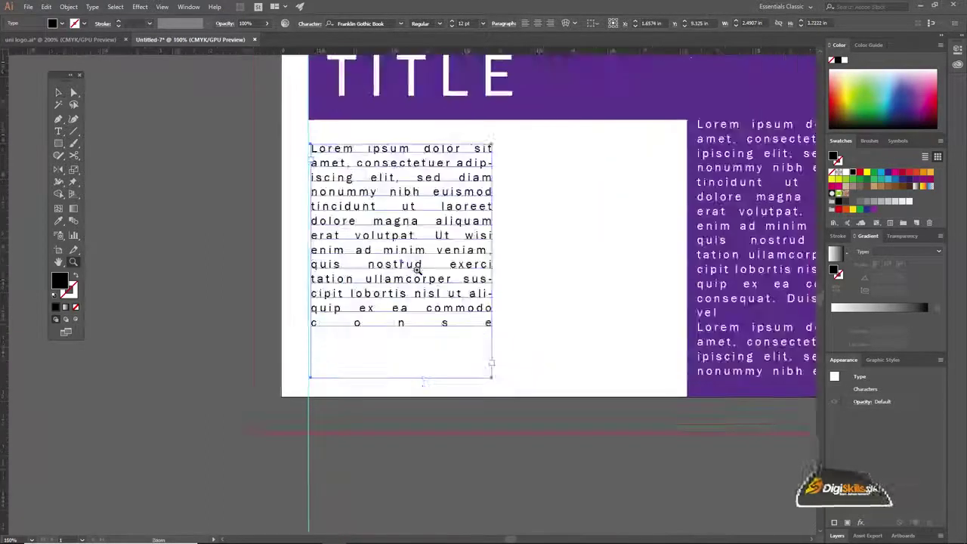
key("t")
left_click(483, 374)
key("ctrl+a")
key("ctrl+c")
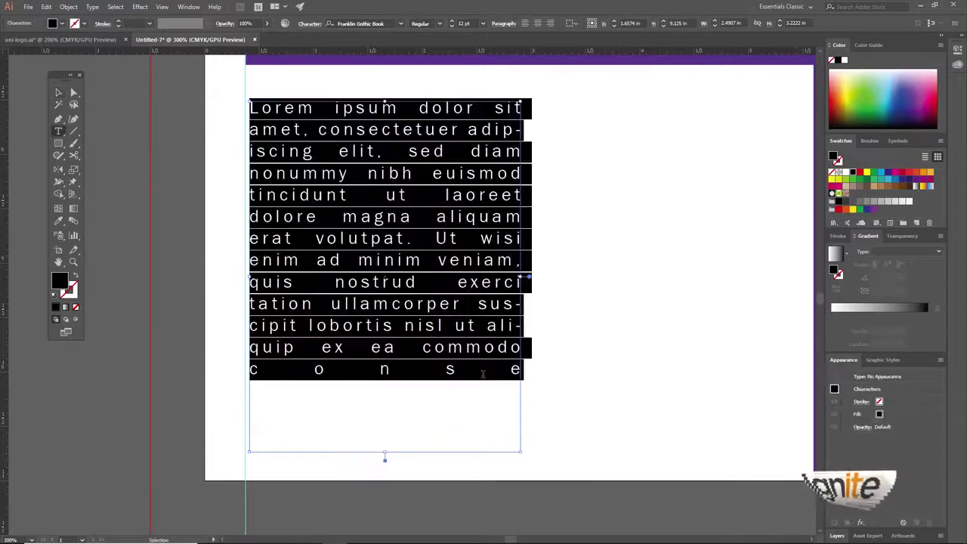
left_click(518, 375)
key("Return")
key("ctrl+v")
left_click(58, 92)
left_click(130, 139)
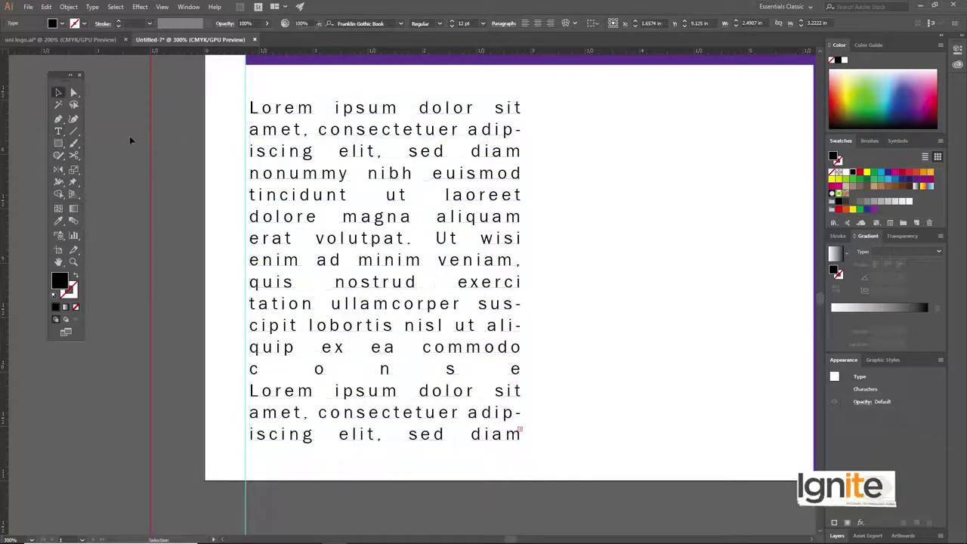
Step: Duplicate the filled black text column beside itself in the white area below TITLE
left_click(437, 286, "ctrl+alt")
left_click(428, 287, "ctrl+alt")
left_click_drag(371, 249, 495, 256)
Step: Nudge the first black text column left until it aligns with the left margin guide
key("z")
left_click(400, 278)
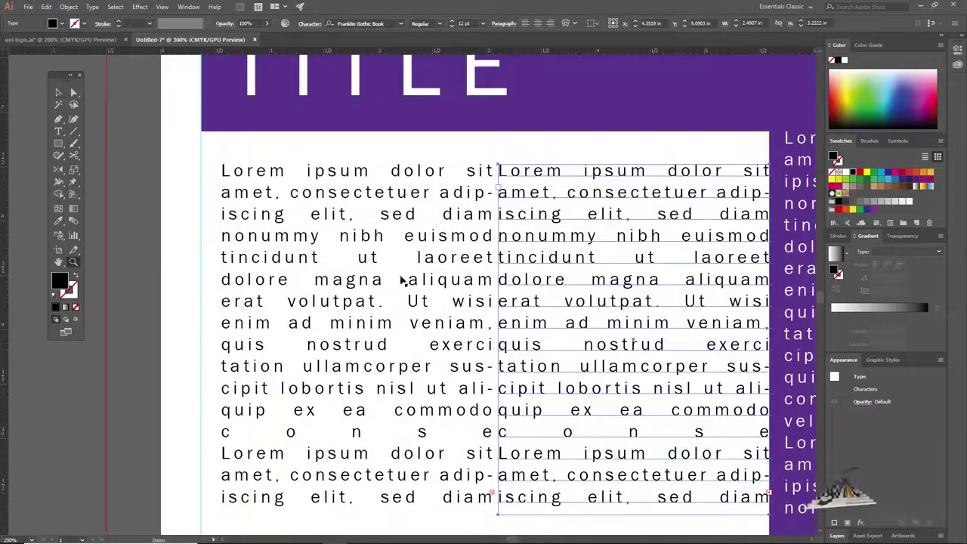
key("Left")
key("Left")
key("Left")
key("Left")
key("Left")
key("Left")
key("Left")
key("Left")
key("Left")
key("Left")
key("Left")
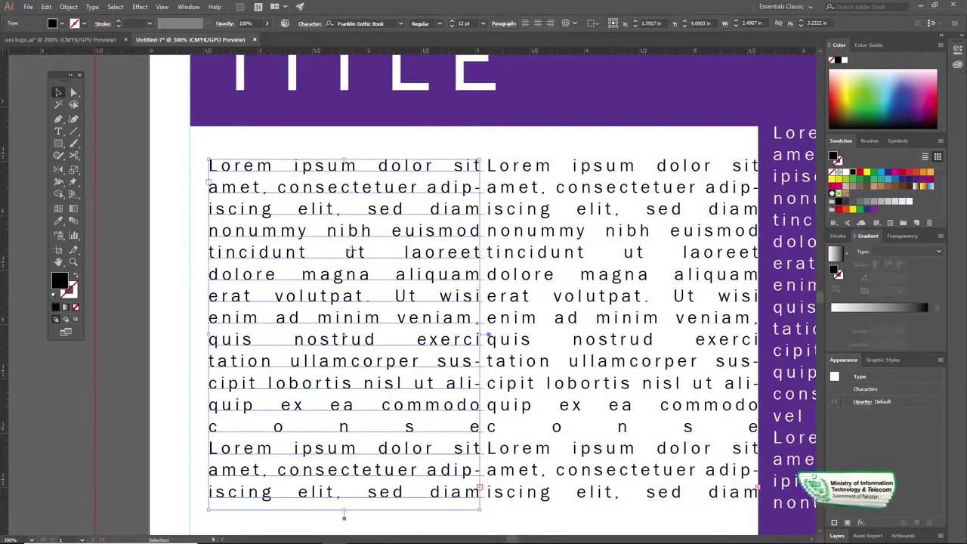
key("Left")
key("Left")
key("Left")
Step: Nudge the second black text column slightly left, away from the purple block
left_click(541, 189)
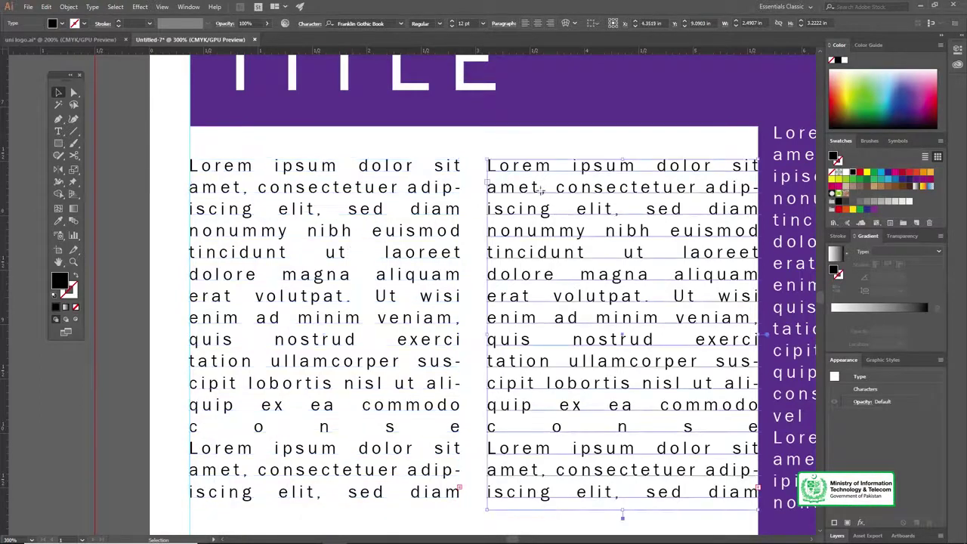
key("Left")
key("Left")
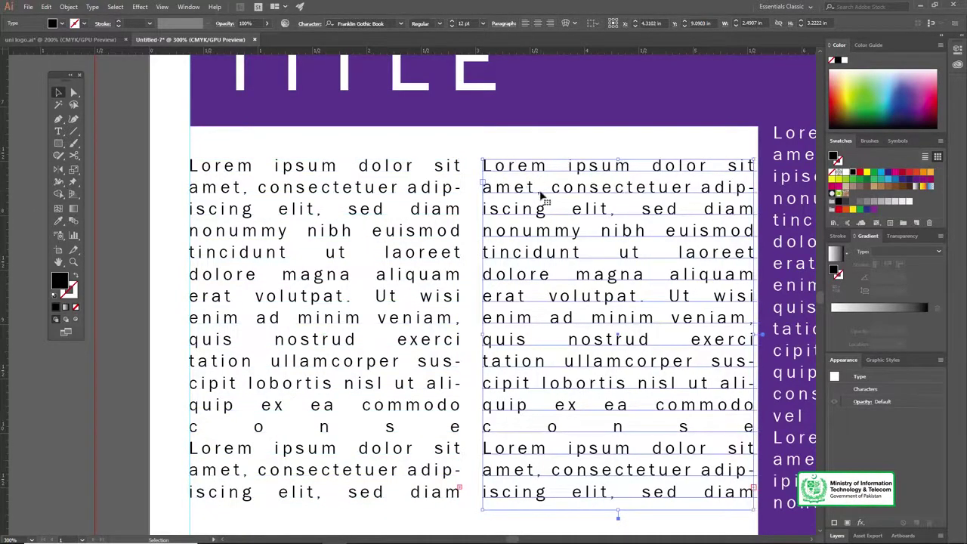
key("z")
left_click(485, 319, "alt")
left_click(473, 265, "alt")
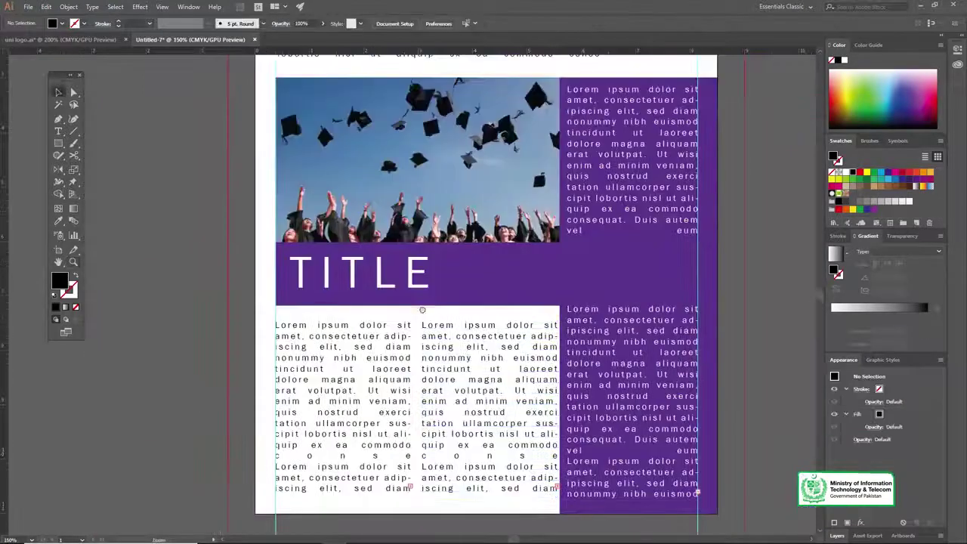
left_click(428, 296, "alt")
key("v")
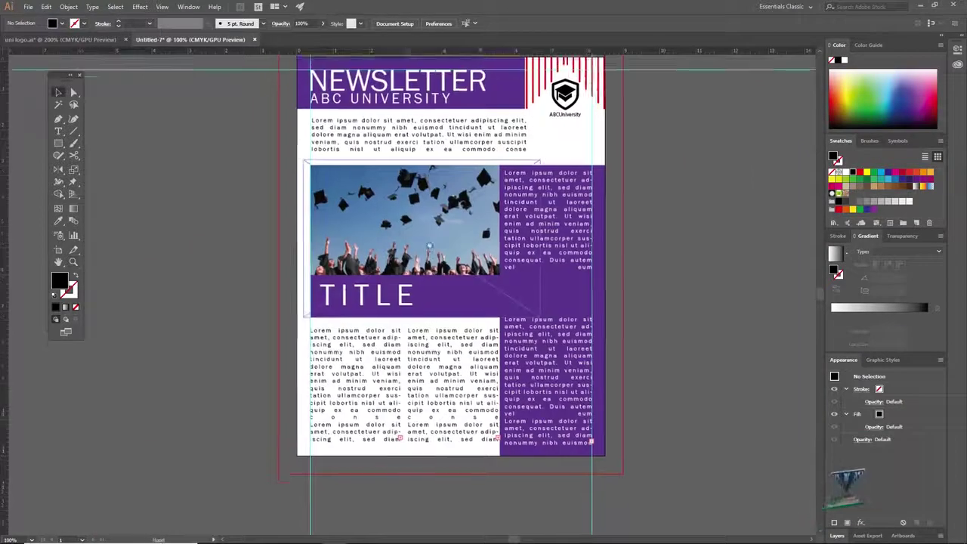